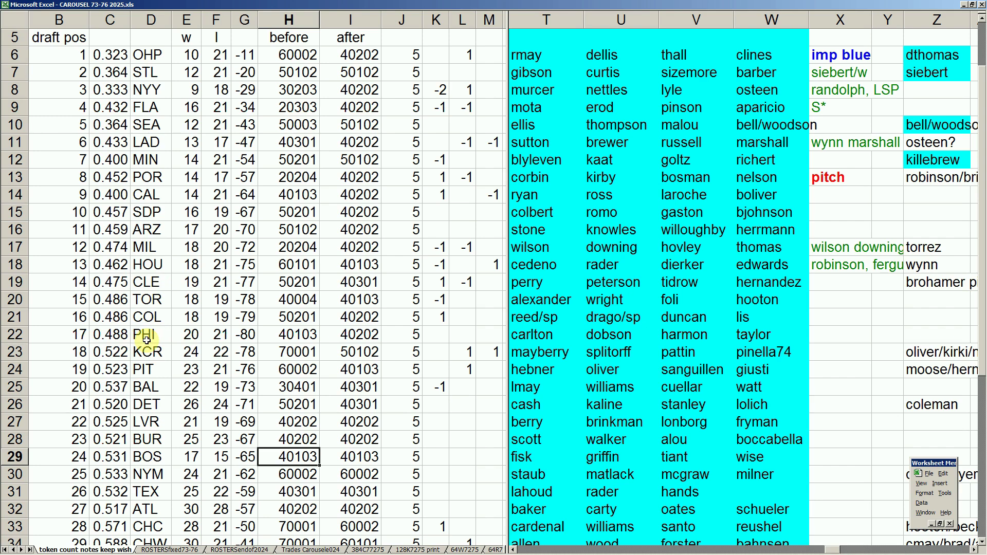
Step: Review draft positions 17 to 24 in rows 22 to 29 of the token count sheet, ending on PHI's after value
left_click_drag(15, 339, 5, 449)
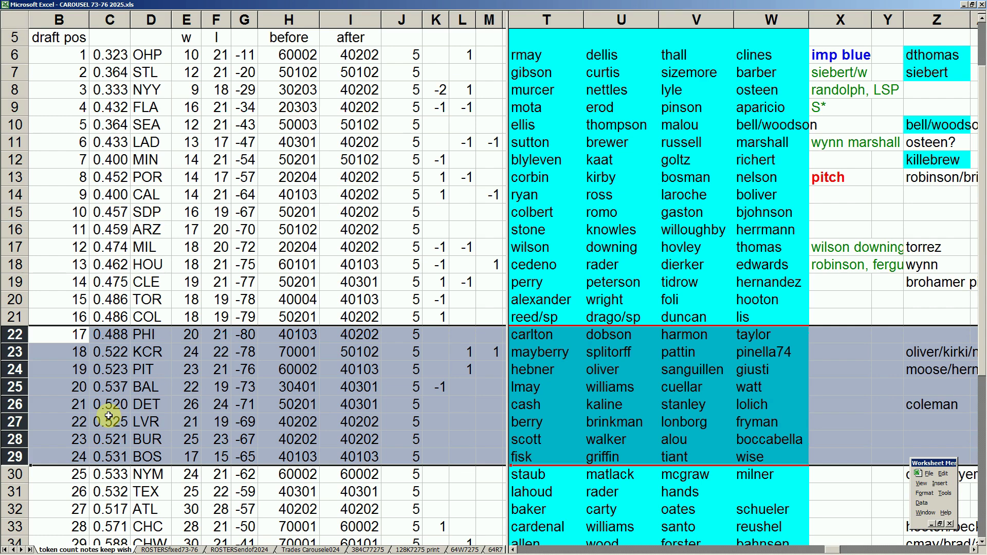
scroll(108, 416, "up", 1)
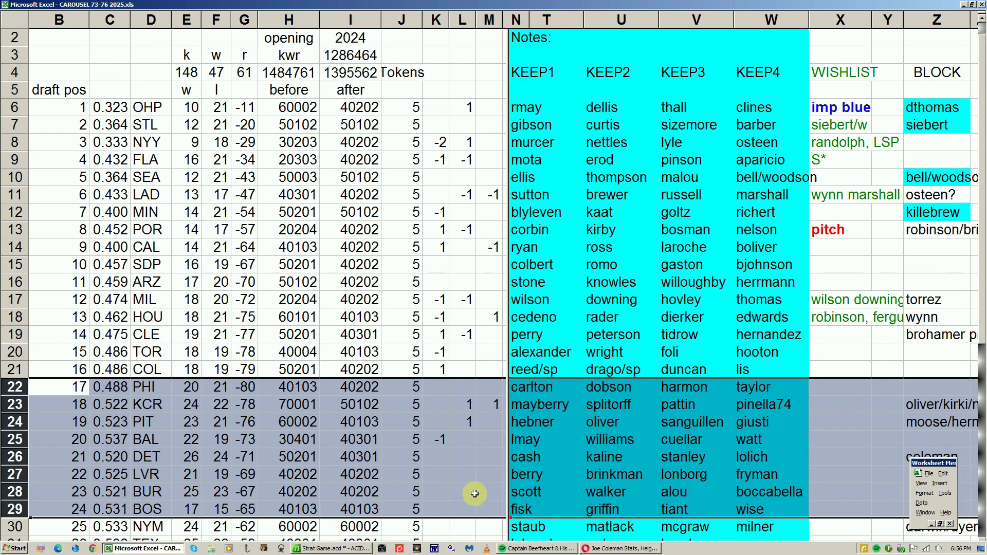
scroll(491, 401, "down", 1)
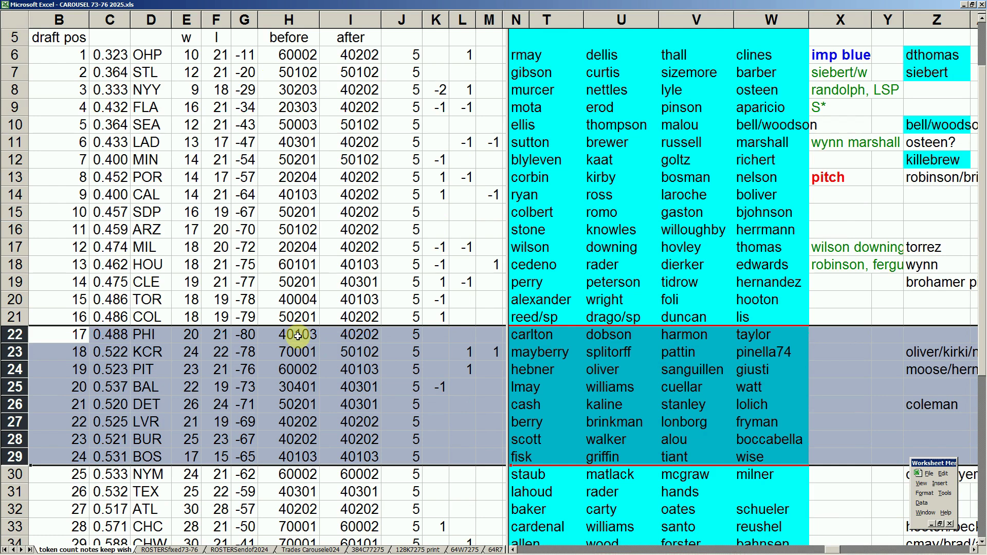
left_click(366, 335)
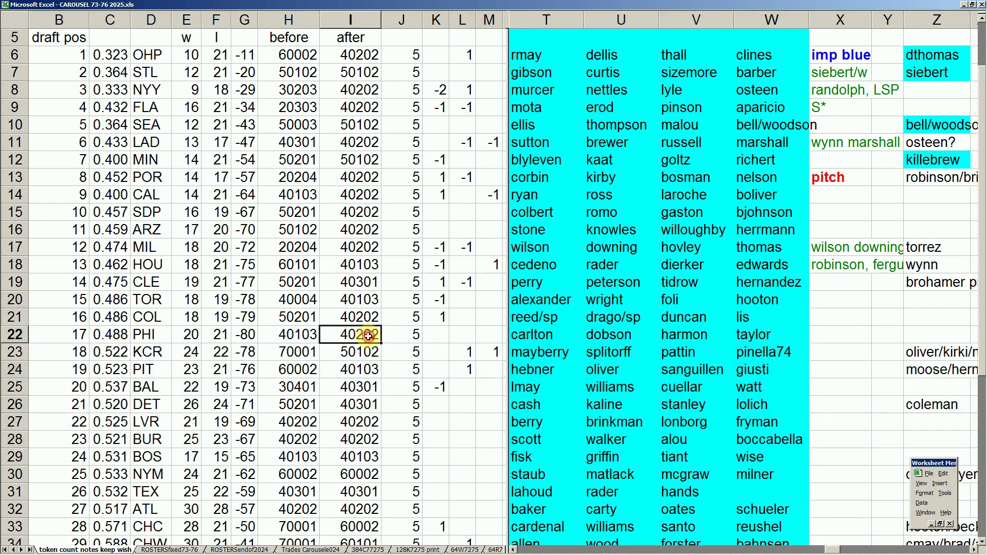
Step: Open the Trades Carousele024 sheet and find the BAL, COL and PHI trade in rows 66 to 68
left_click(290, 550)
left_click(330, 418)
key("Up")
key("Up")
key("Up")
key("Up")
key("Up")
key("Up")
key("Up")
key("Up")
key("Up")
key("Up")
key("Up")
key("Up")
key("Up")
key("Up")
key("Up")
key("Up")
key("Up")
key("Up")
key("Up")
key("Up")
key("Up")
key("Up")
key("Up")
key("Up")
key("Up")
key("Up")
key("Up")
key("Up")
key("Up")
key("Up")
key("Up")
key("Up")
key("Up")
key("Down")
key("Down")
key("Down")
key("Down")
key("Down")
key("Down")
key("Down")
key("Down")
key("Down")
key("Down")
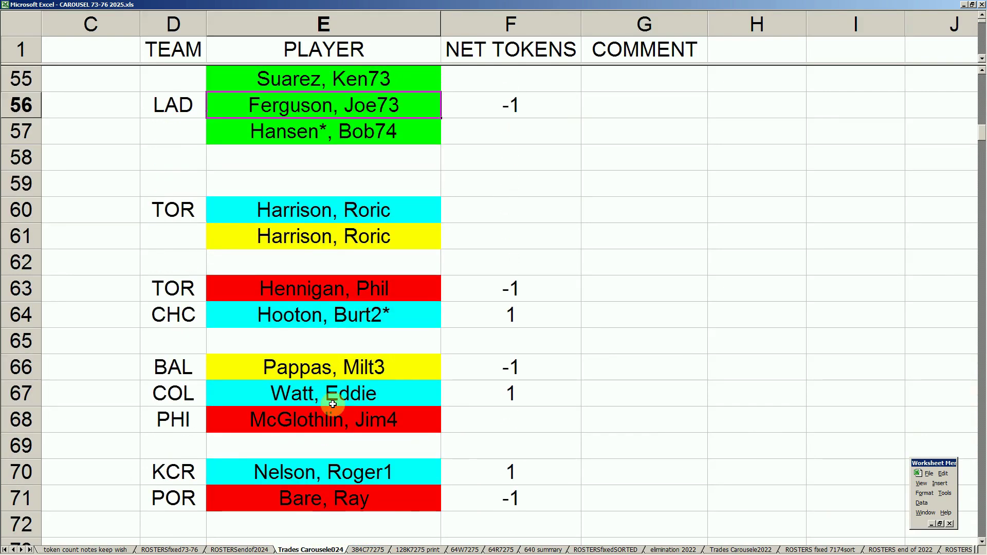
key("Down")
key("Down")
key("Down")
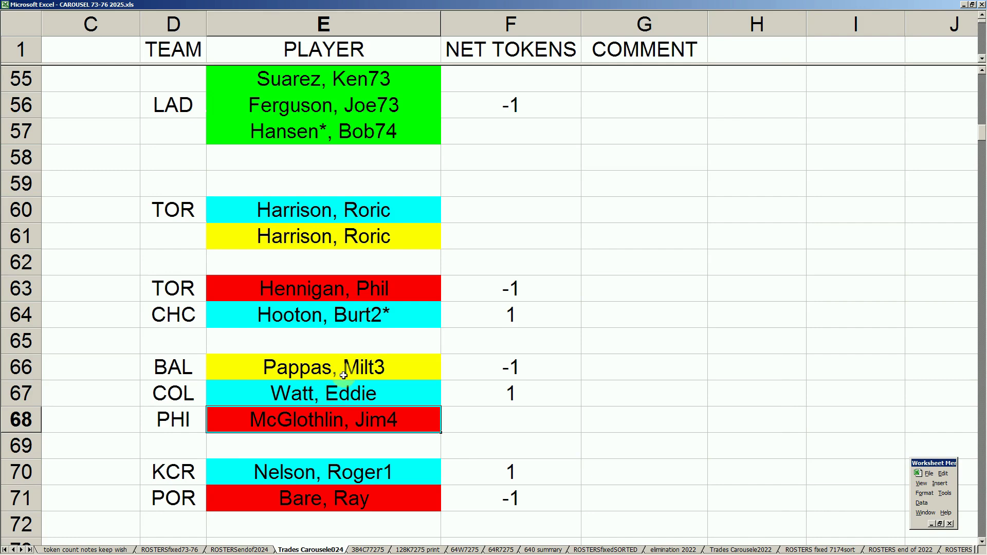
left_click(352, 419)
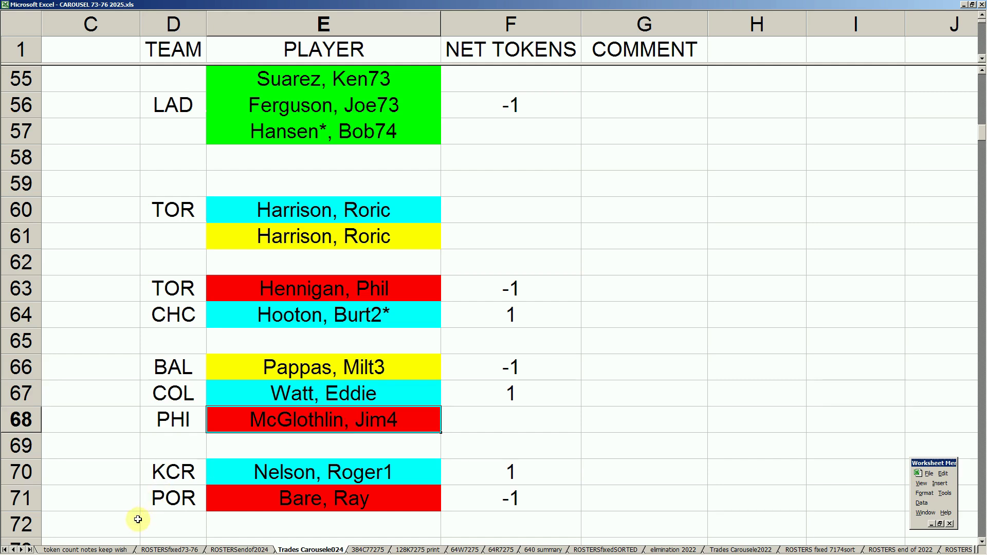
Step: Return to the token count sheet and check the after values of COL and PHI and the before value of KCR
left_click(110, 550)
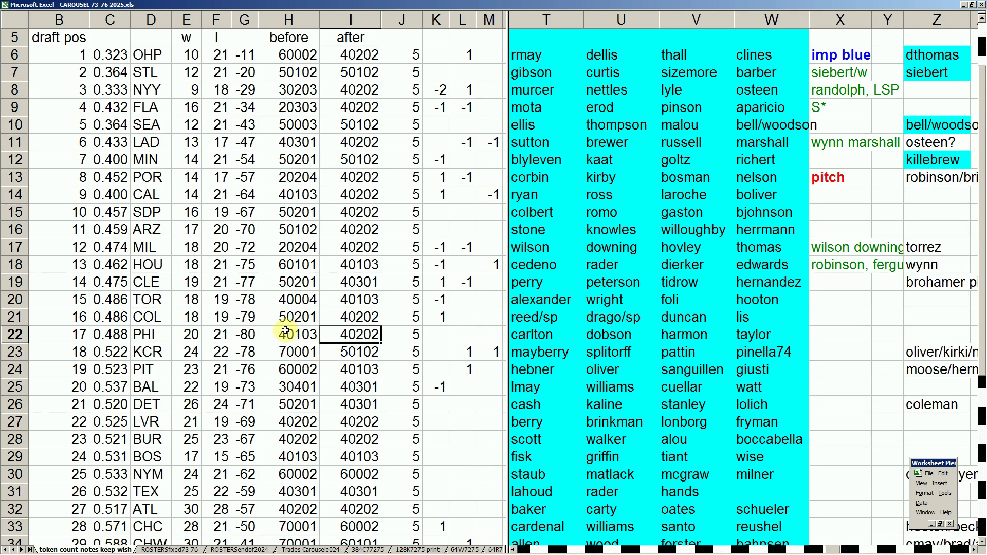
left_click(366, 321)
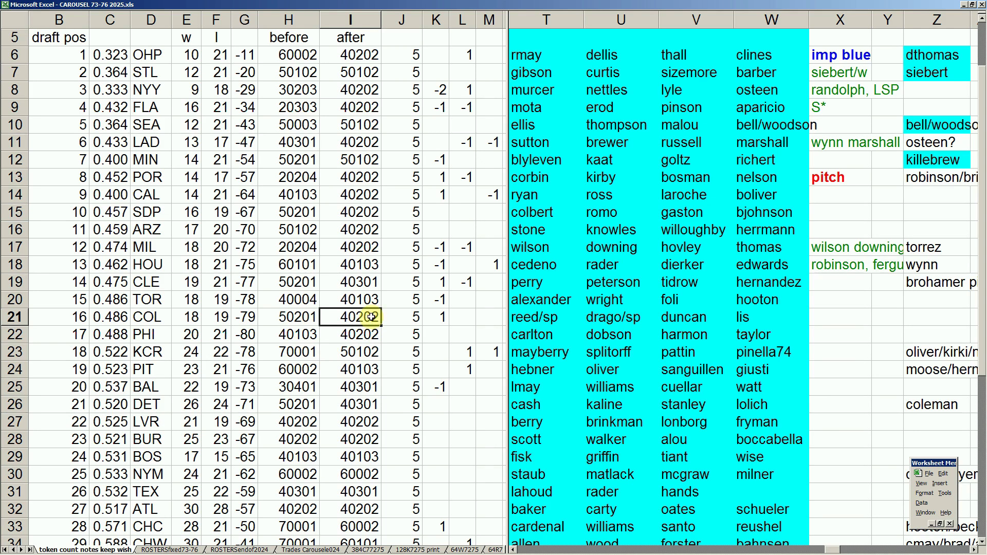
left_click(355, 335)
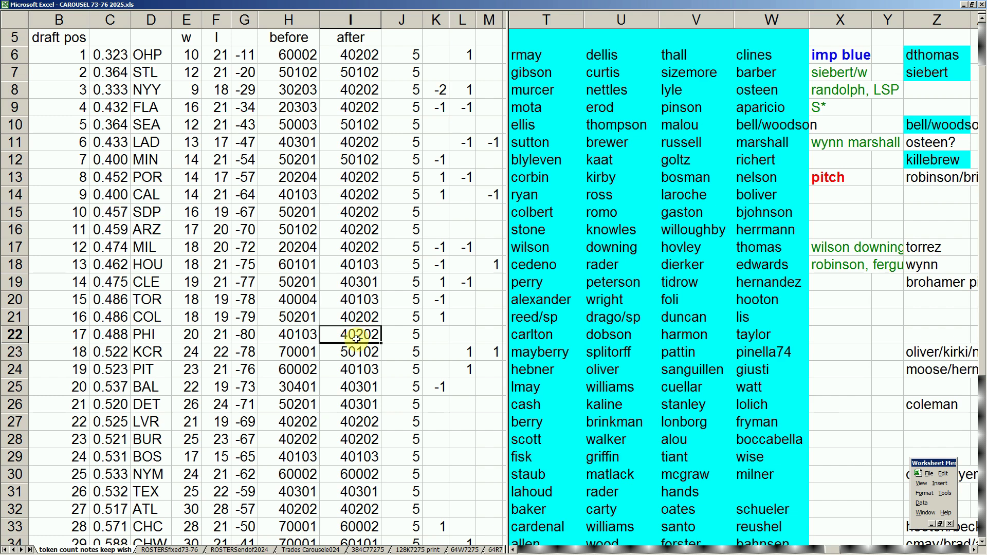
left_click(292, 353)
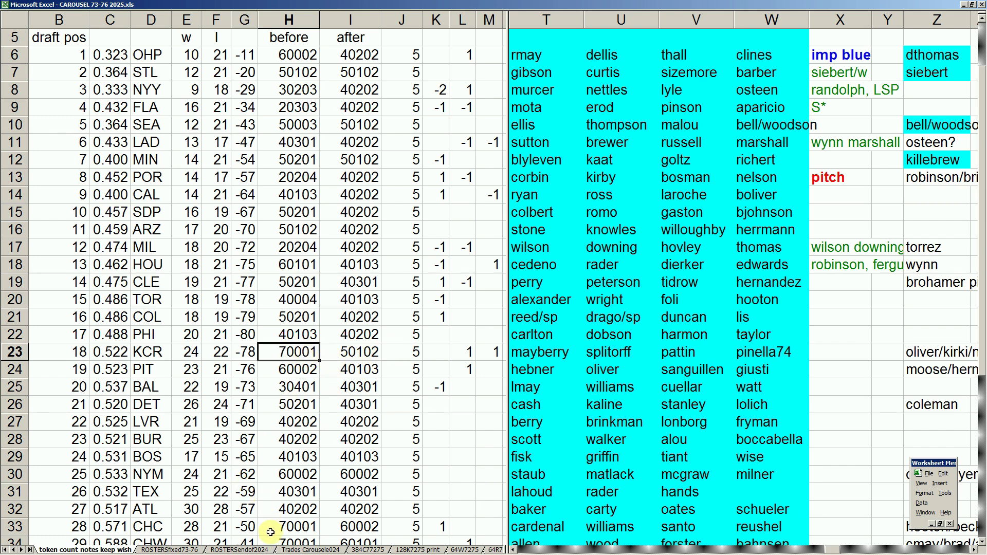
Step: Examine the players and net tokens of the KCR and POR trade in rows 70 and 71 of Trades Carousele024
left_click(294, 549)
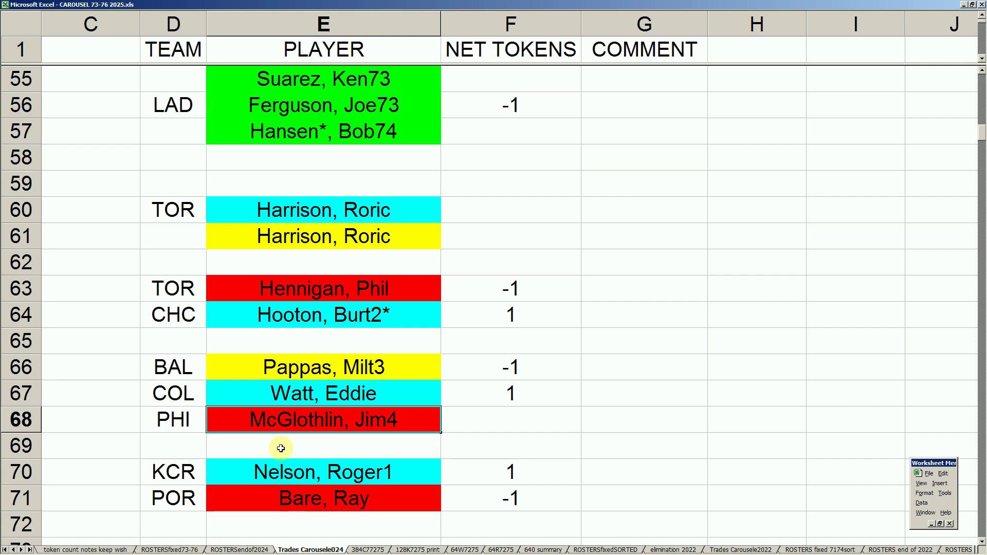
left_click(348, 473)
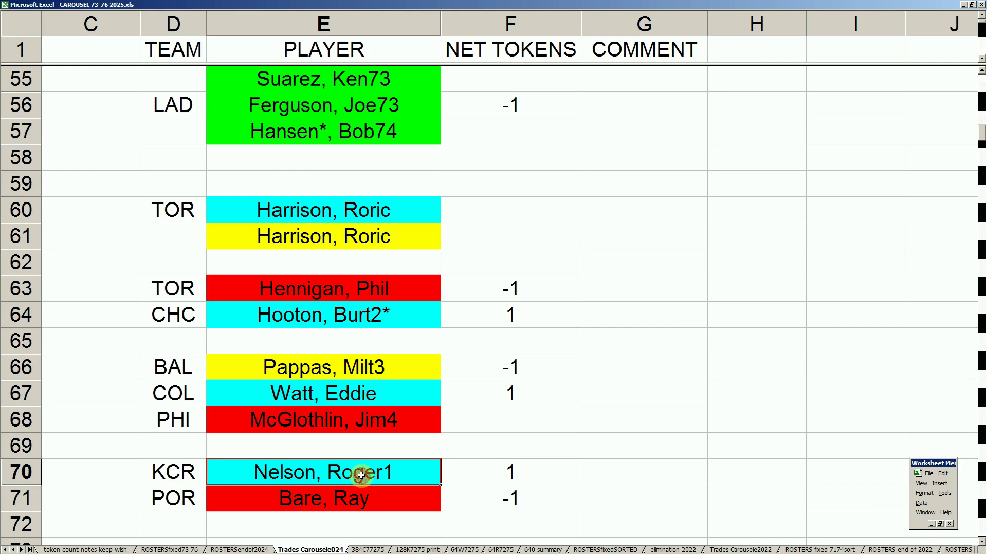
left_click(351, 500)
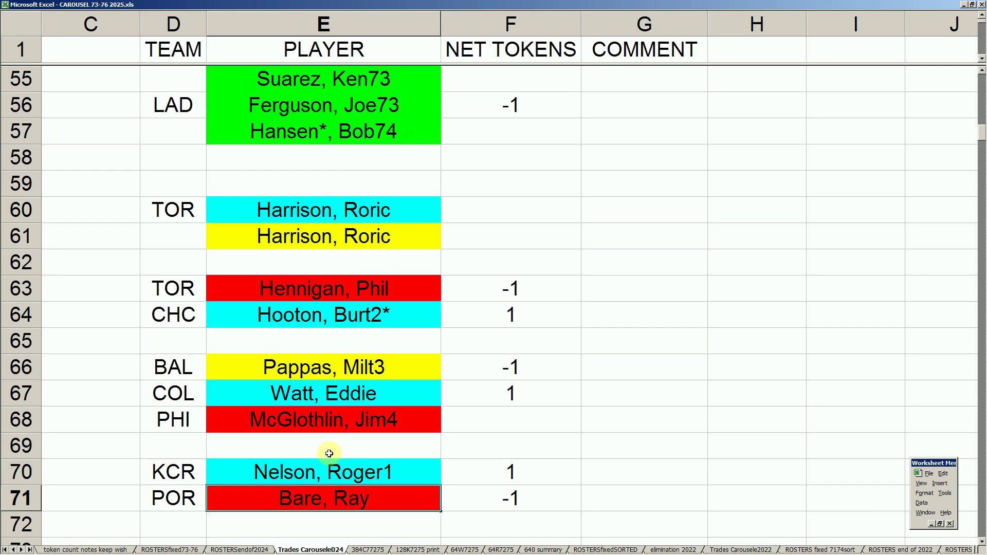
left_click(353, 489)
left_click(488, 474)
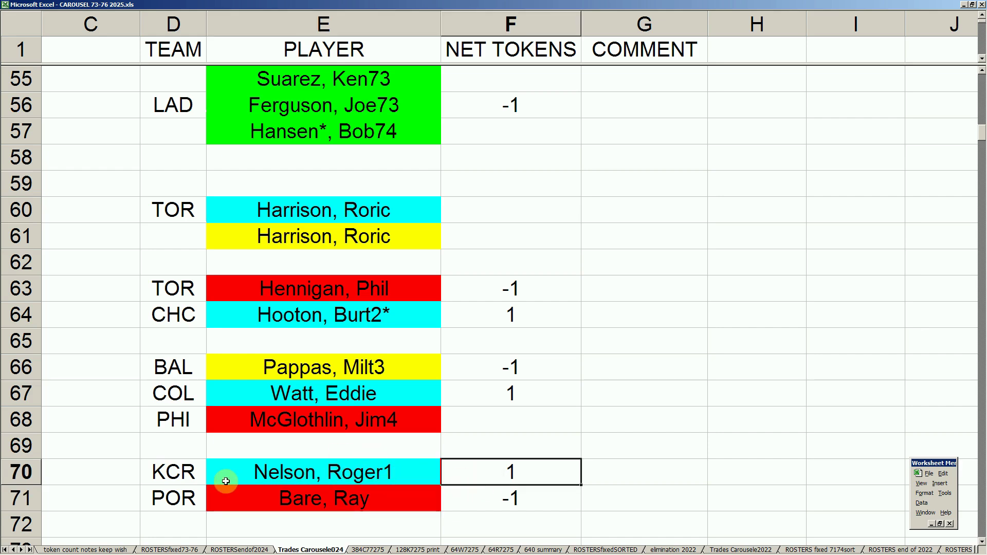
left_click(282, 476)
left_click(319, 497)
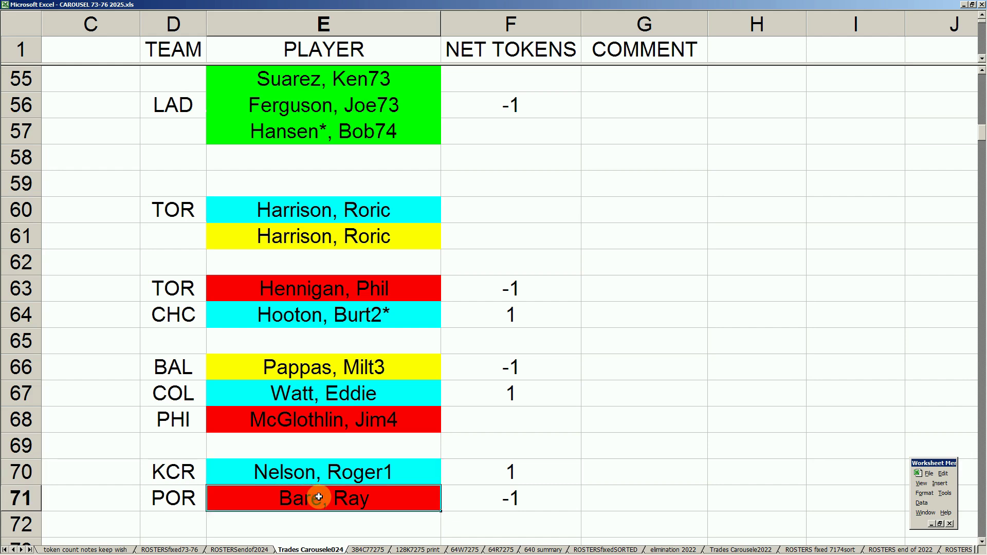
Step: Examine the CAL and KCR trade in rows 74 and 75, and return to the POR entry in row 71
key("Down")
key("Down")
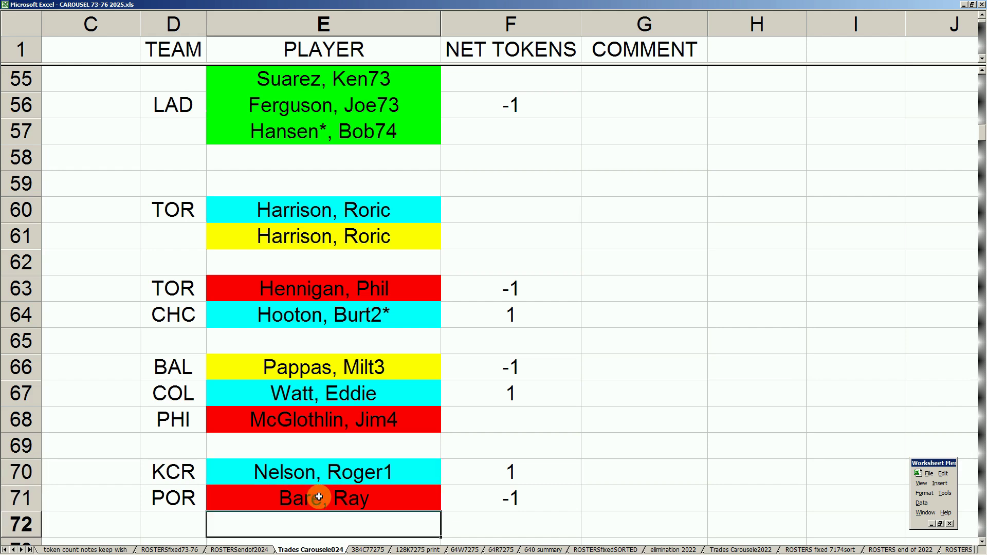
key("Down")
key("Up")
key("Up")
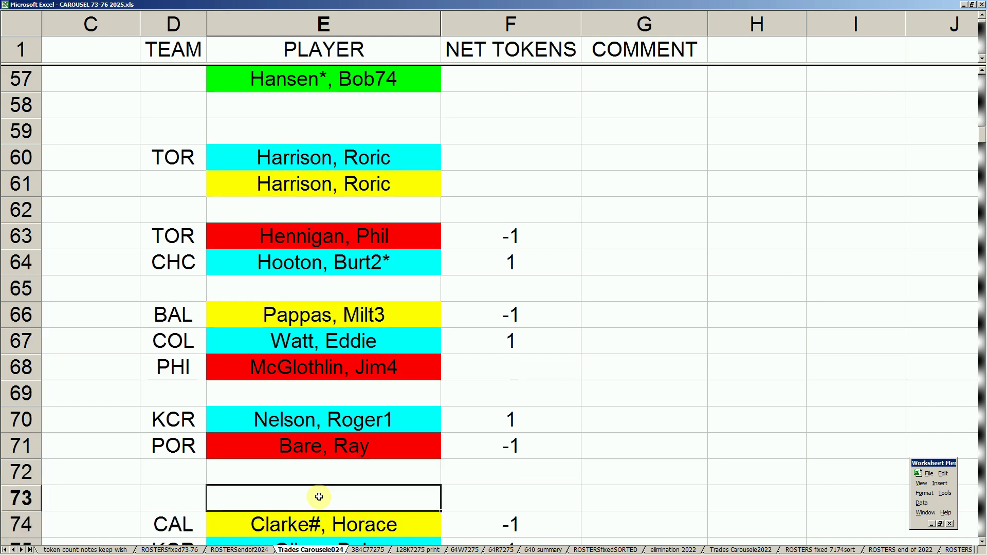
key("Down")
key("Down")
key("Down")
key("Down")
key("Up")
key("Up")
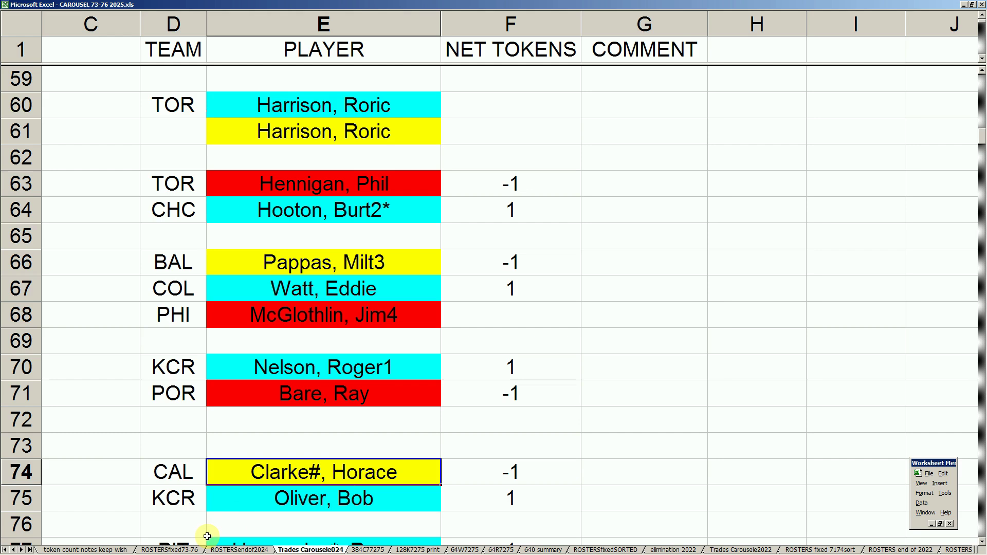
left_click(235, 524)
key("Down")
key("Up")
key("Up")
key("Up")
key("Up")
key("Up")
key("Up")
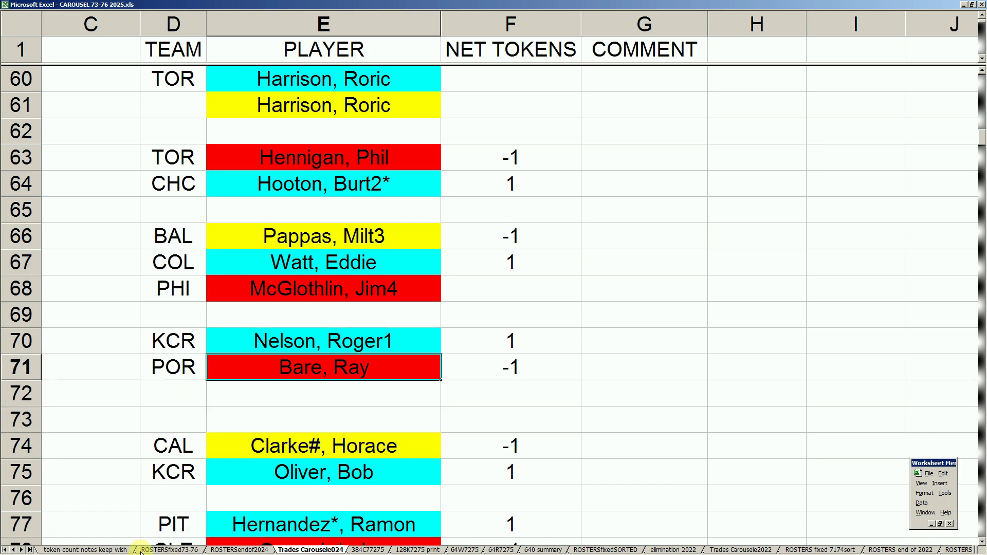
Step: Go back to the token count sheet and check KCR's after value and PIT's before value
left_click(110, 549)
left_click(352, 356)
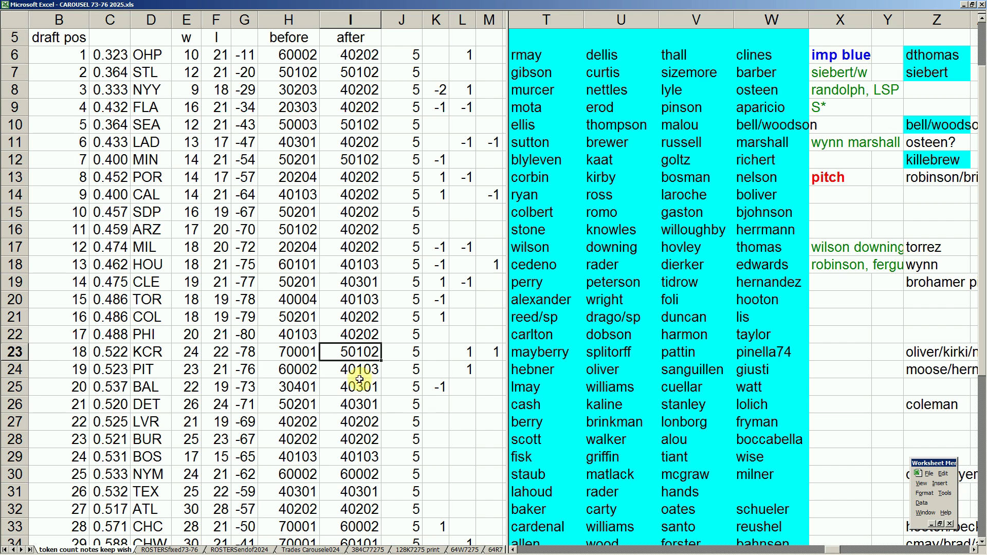
left_click(306, 371)
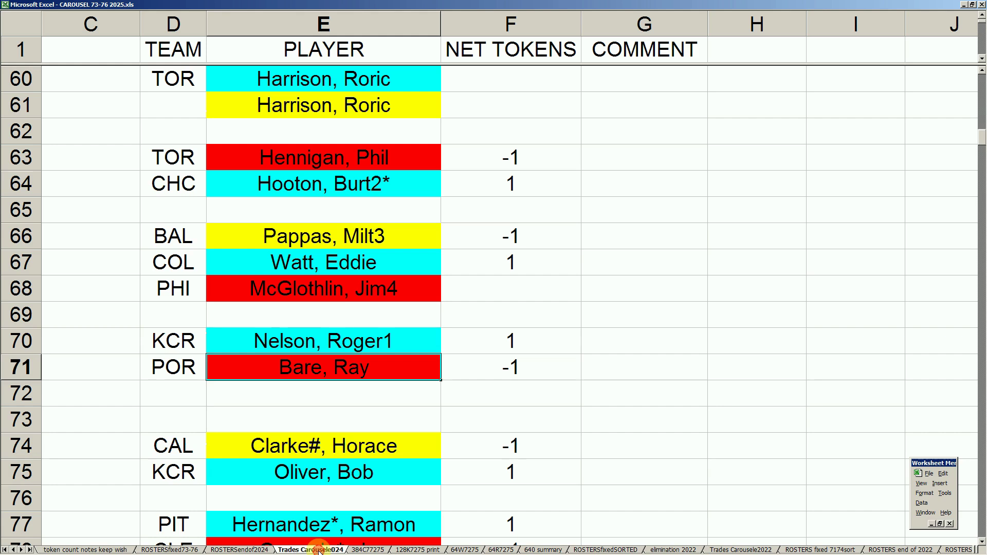
Step: Examine both sides of the PIT and CLE trade in rows 77 and 78 of the Trades Carousele024 sheet
left_click(301, 497)
key("Down")
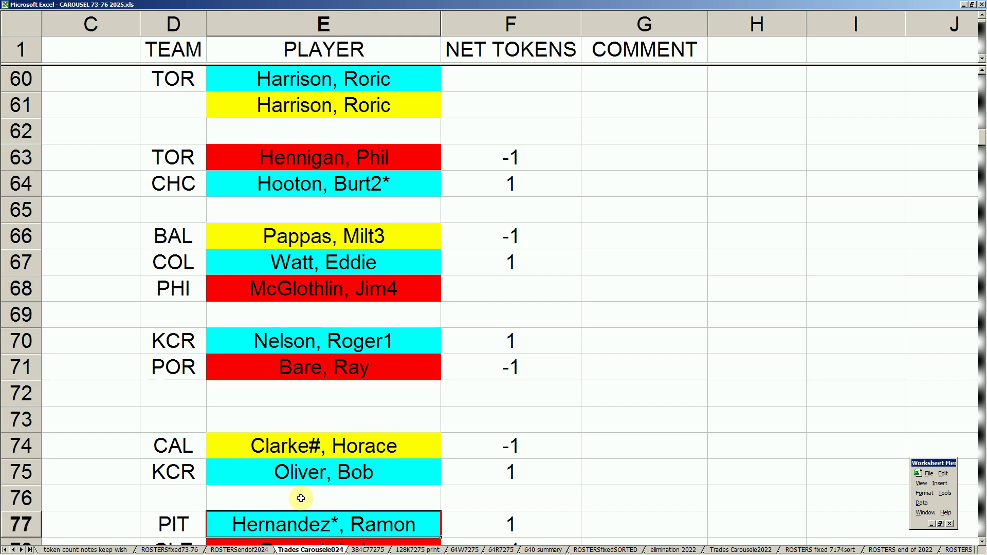
key("Left")
key("Right")
key("Down")
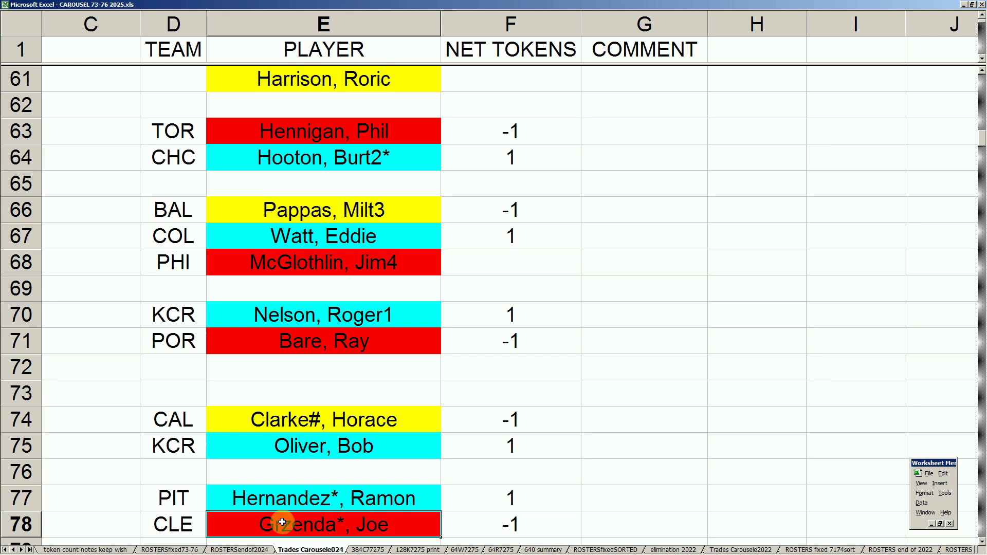
left_click(315, 498)
Step: Examine the CLE player swap in rows 80 and 81 alongside the PIT and CLE trade above it
key("Down")
key("Down")
key("Down")
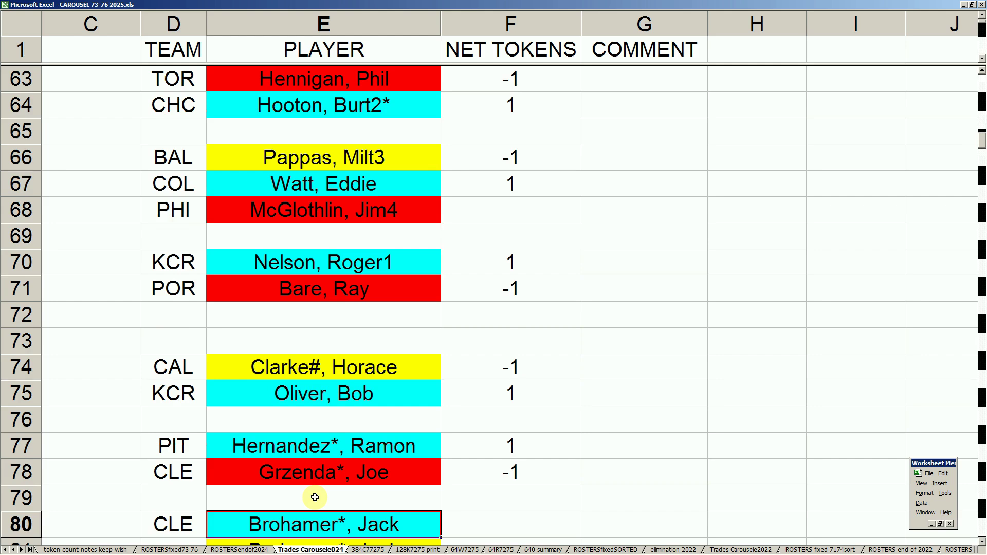
key("Down")
key("Up")
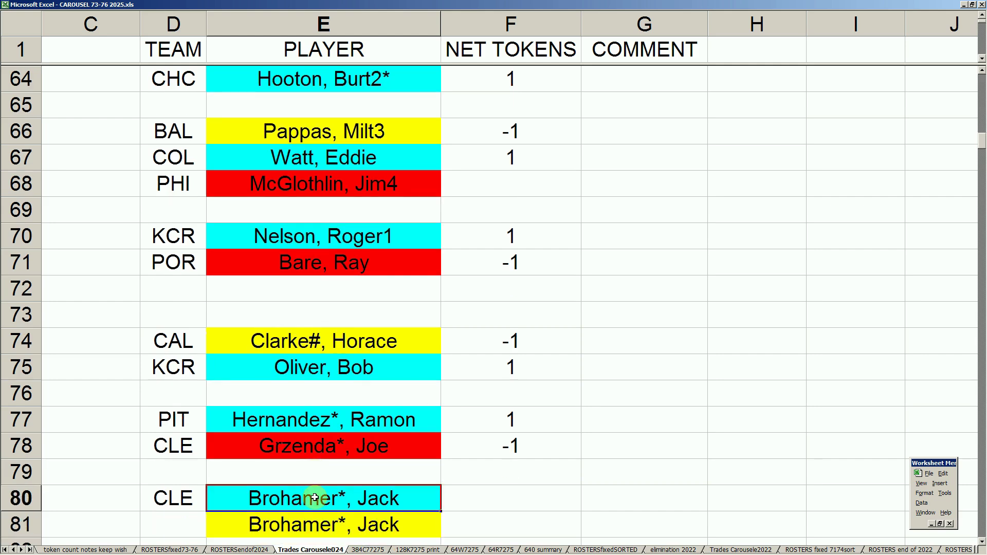
key("Up")
key("Up")
key("Up")
key("Down")
key("Down")
key("Down")
key("Down")
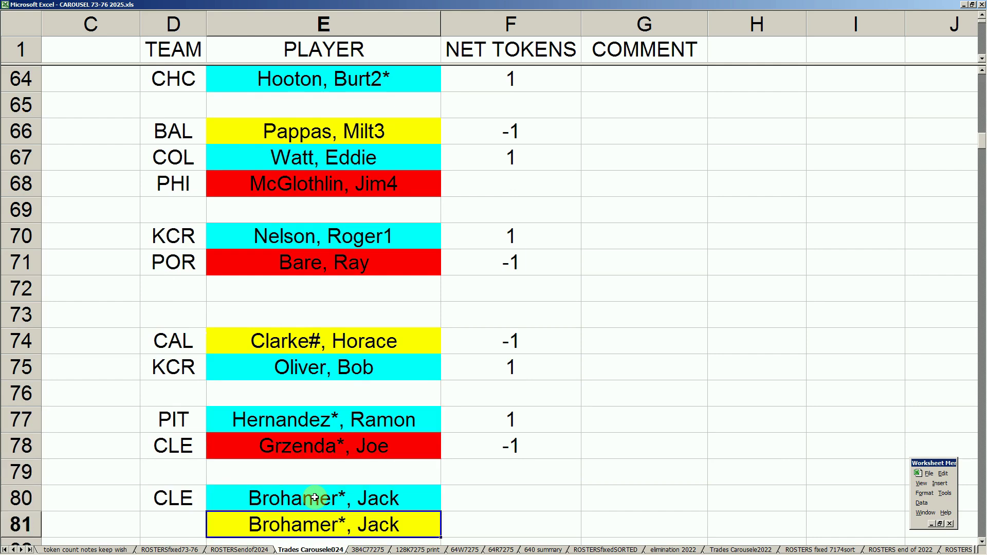
Step: Examine the PIT player swap in rows 83 and 84, comparing its blue and yellow entries
key("Down")
key("Down")
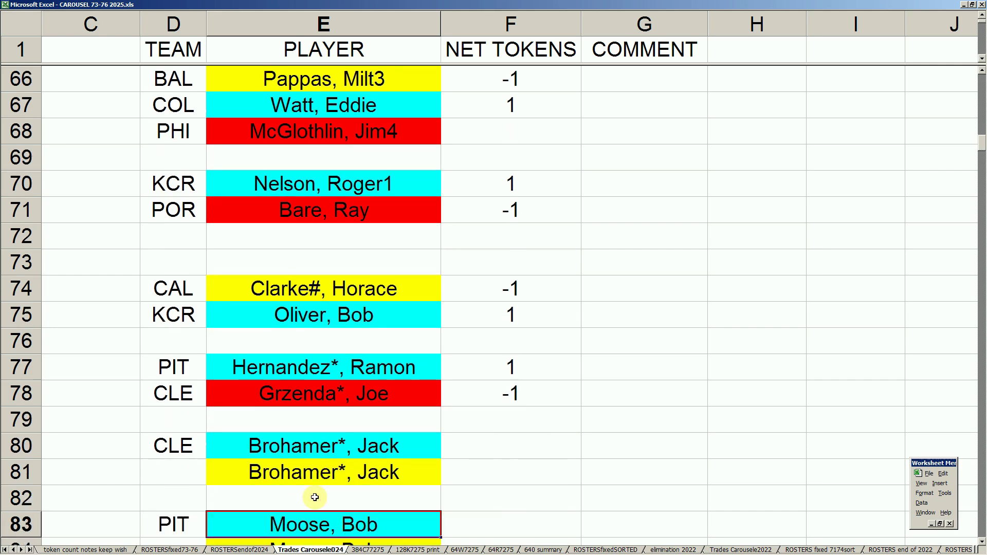
key("Down")
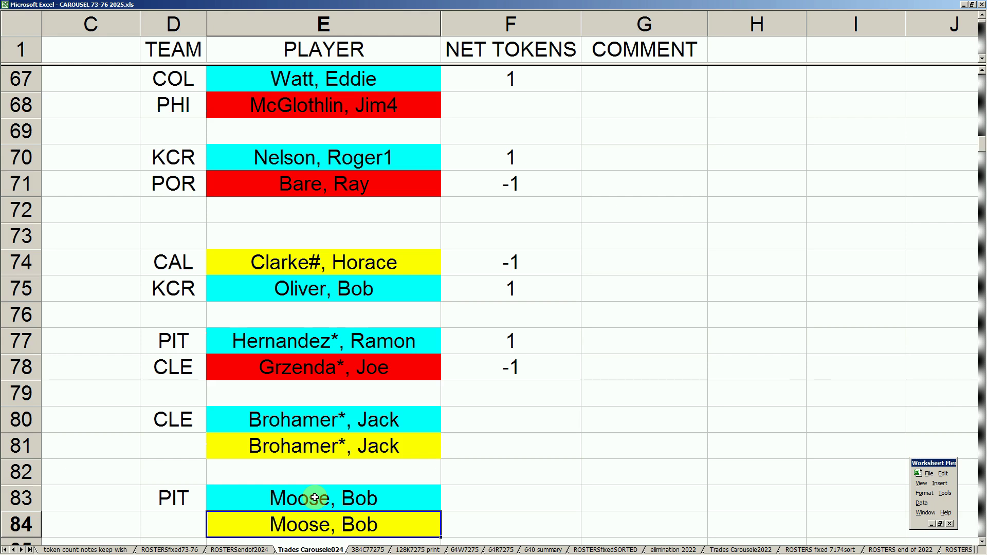
left_click(315, 498)
key("Down")
left_click(315, 498)
key("Return")
left_click(315, 498)
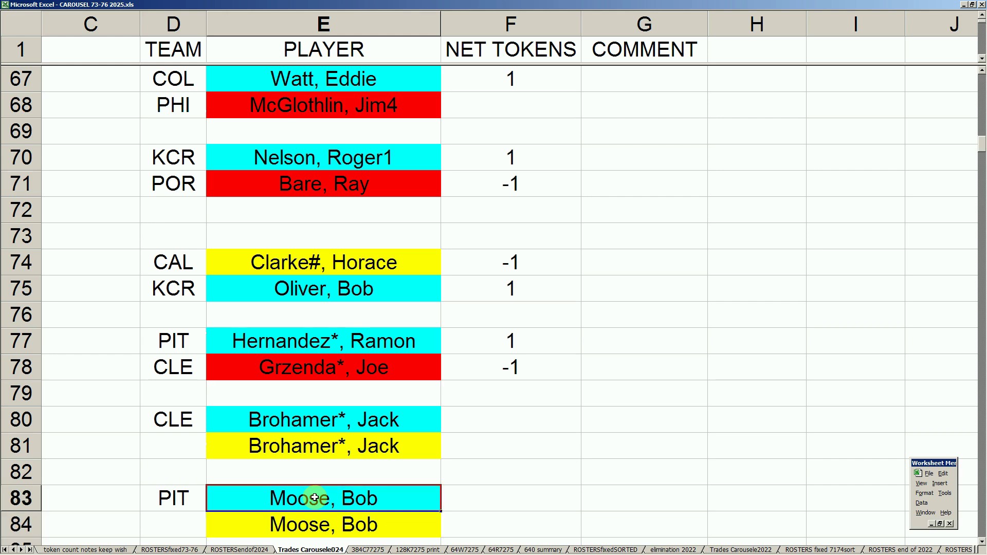
key("Return")
key("Return")
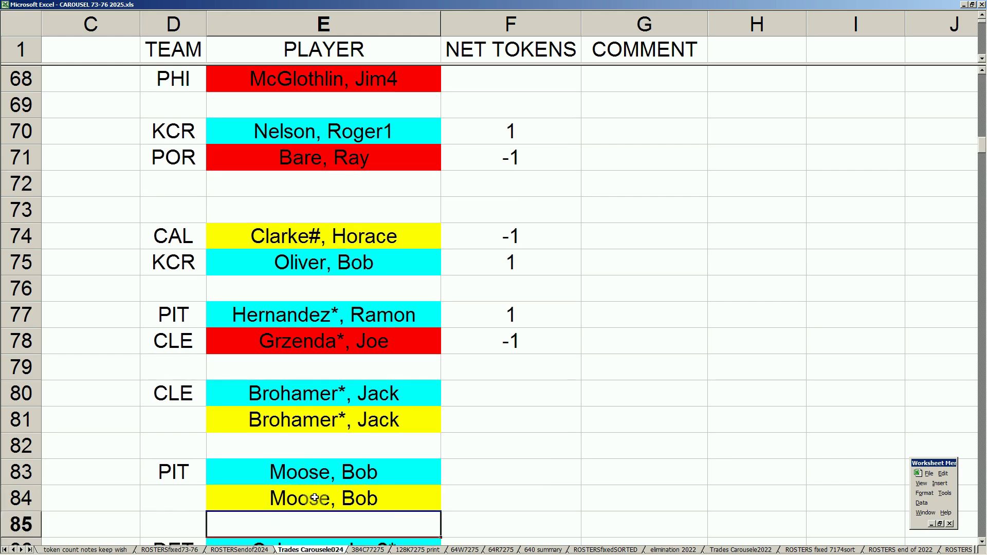
Step: Examine the DET player swap in rows 86 and 87 and compare it with the PIT swap above
key("Return")
key("Return")
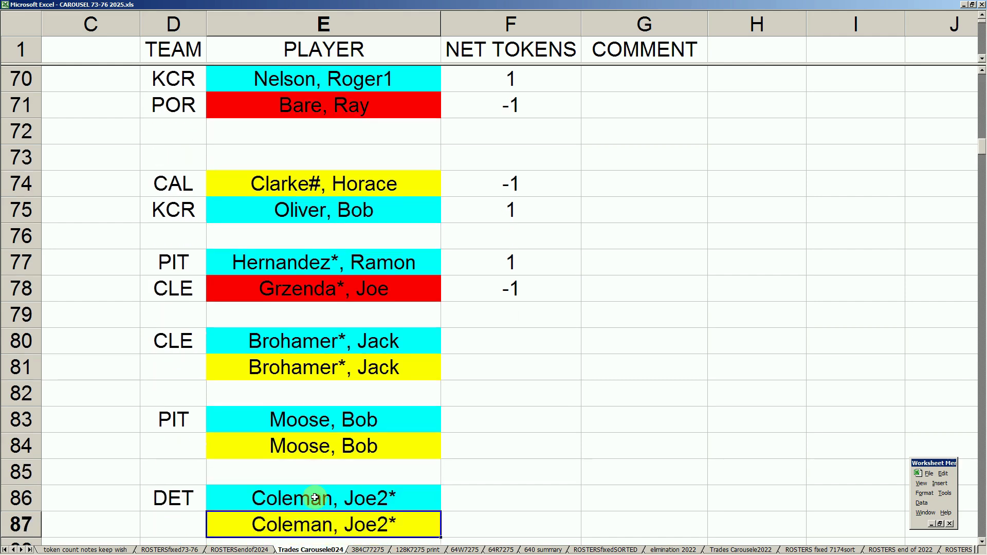
left_click(315, 498)
key("Up")
key("Up")
key("Up")
key("Down")
left_click(315, 497)
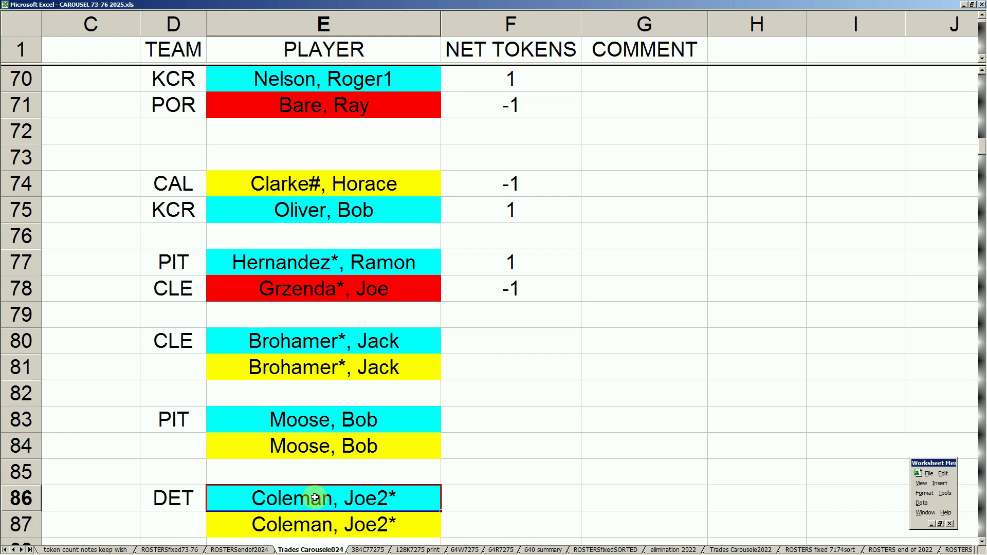
key("Up")
key("Up")
key("Up")
key("Down")
key("Down")
key("Down")
key("Up")
key("Up")
key("Up")
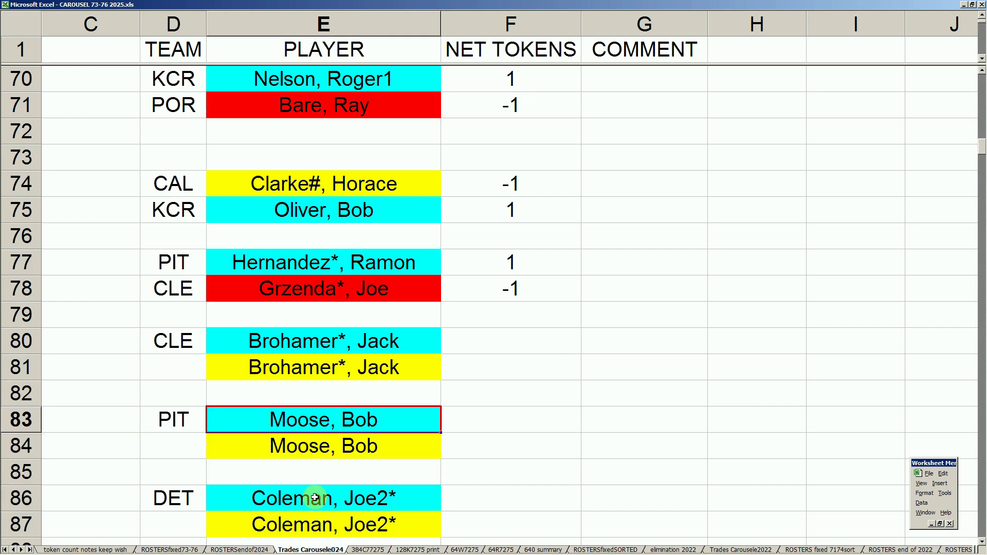
key("Down")
key("Down")
key("Down")
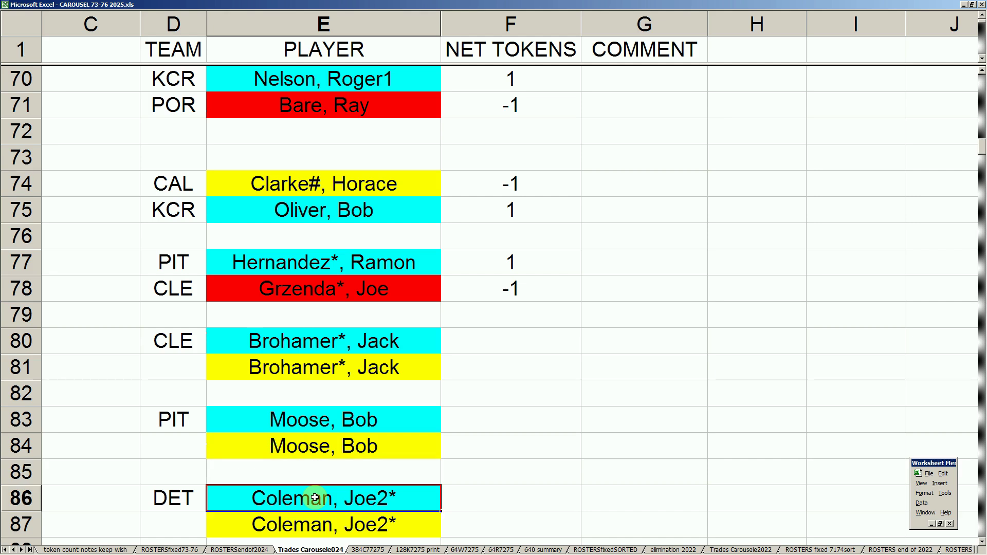
Step: Recheck the PIT player swap in rows 83 and 84 against the blue DET entry in row 86
key("Up")
key("Up")
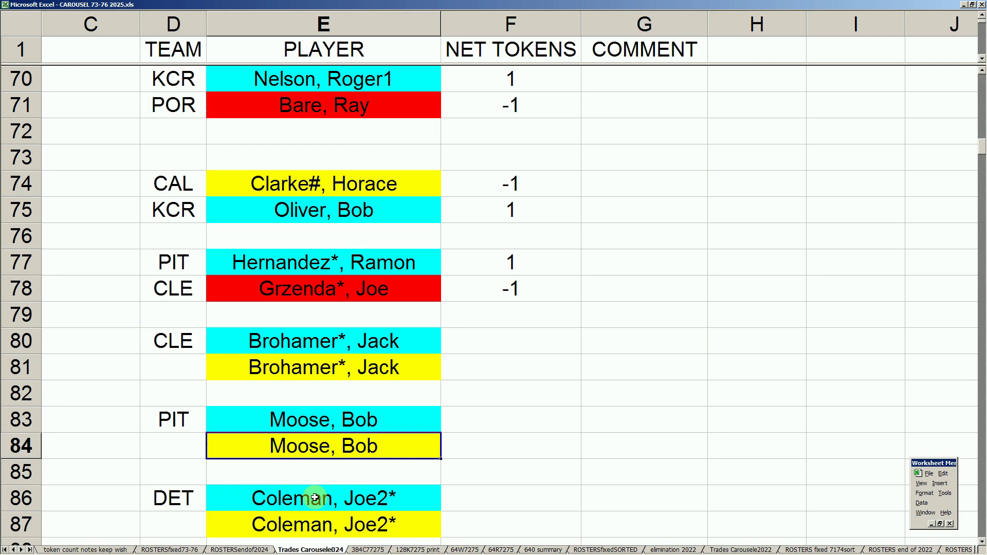
key("Up")
key("Down")
key("Down")
key("Down")
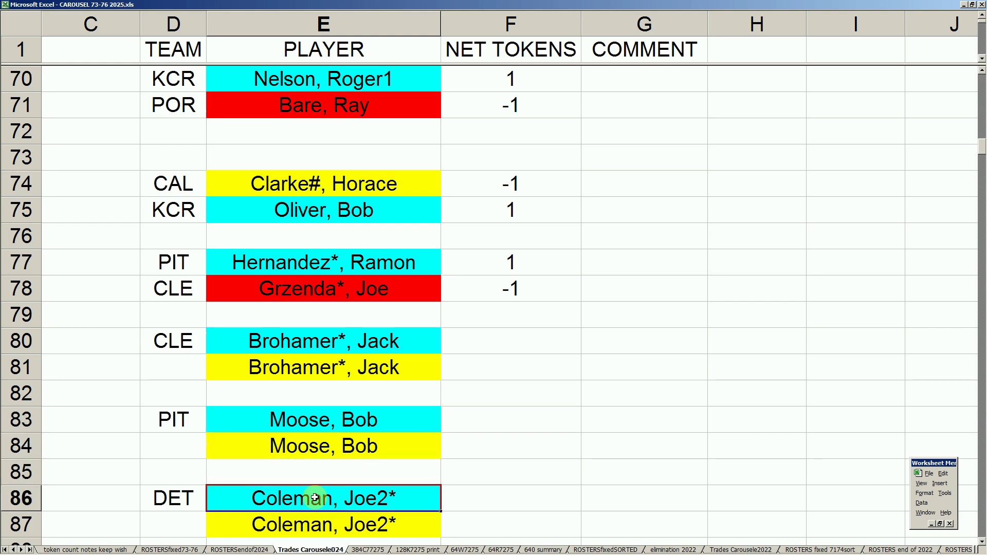
key("Up")
key("Up")
key("Up")
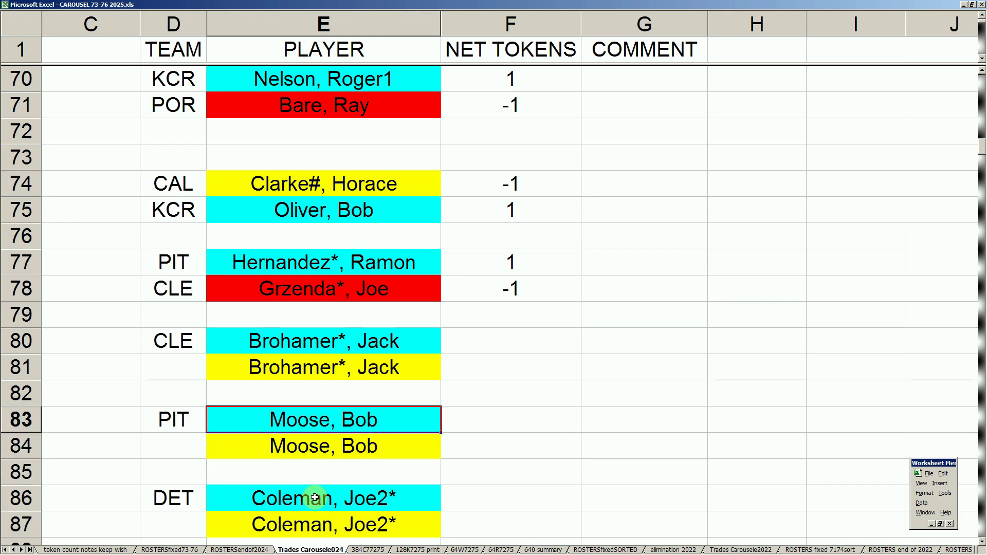
key("Down")
key("Down")
key("Down")
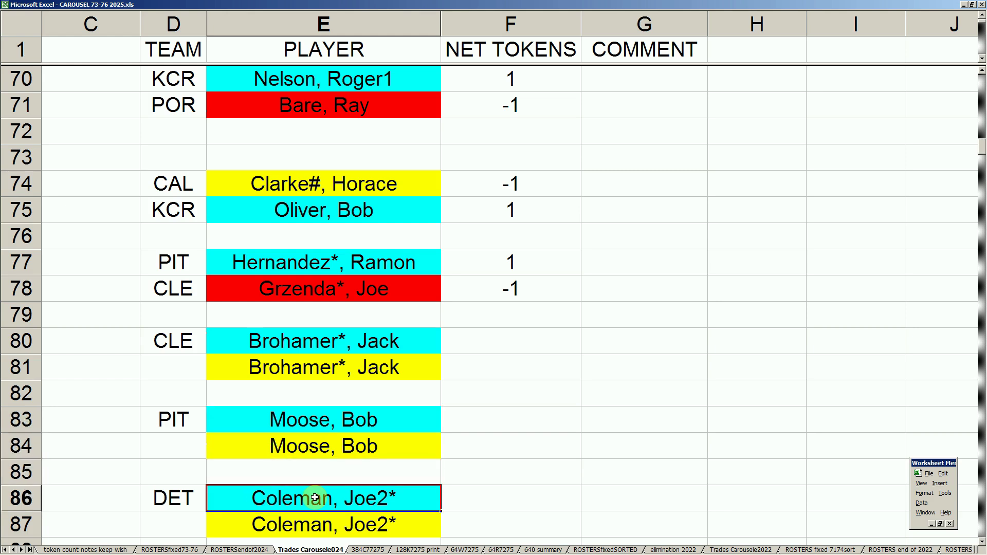
Step: Go through PIT's four keepers in row 24 of the token count notes keep wish sheet
left_click(128, 549)
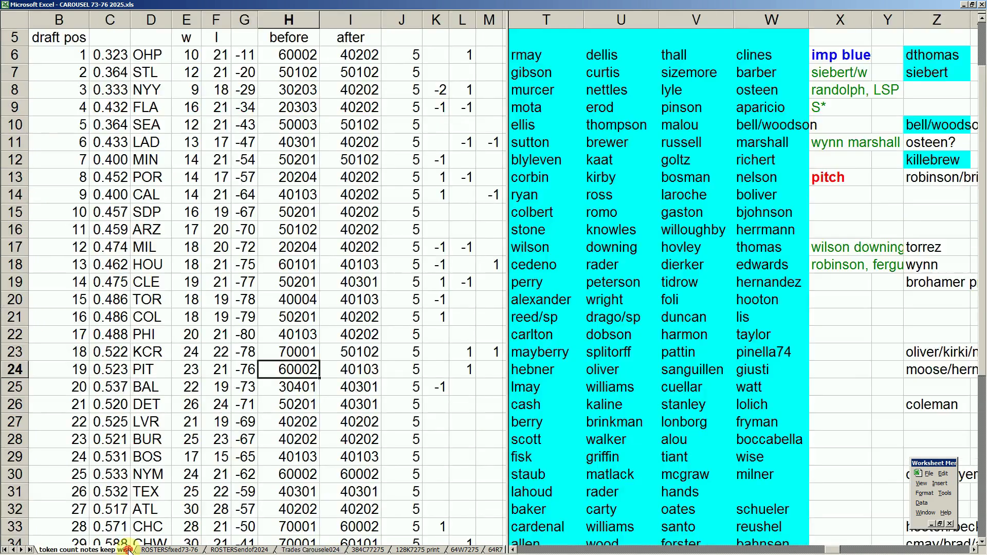
left_click(528, 370)
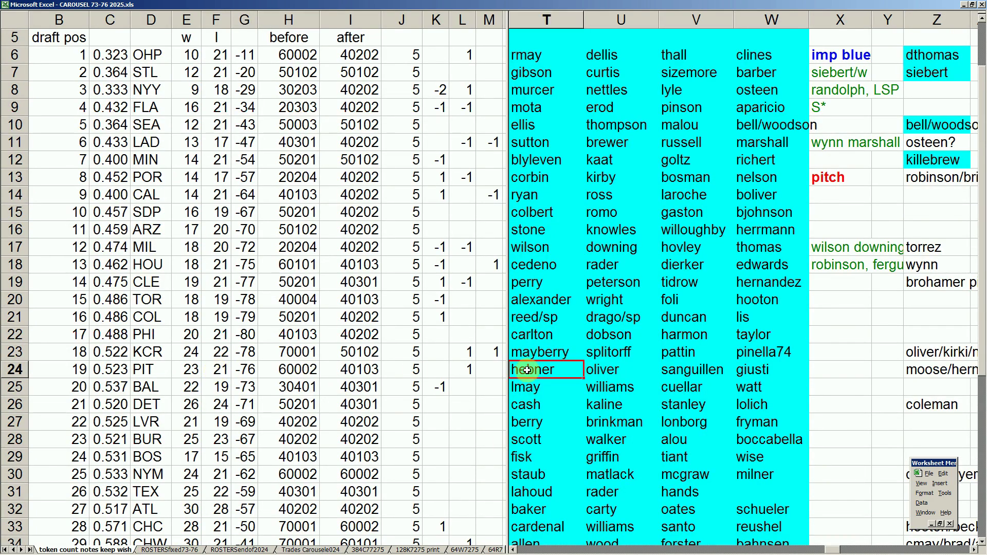
key("Right")
key("Right")
key("Right")
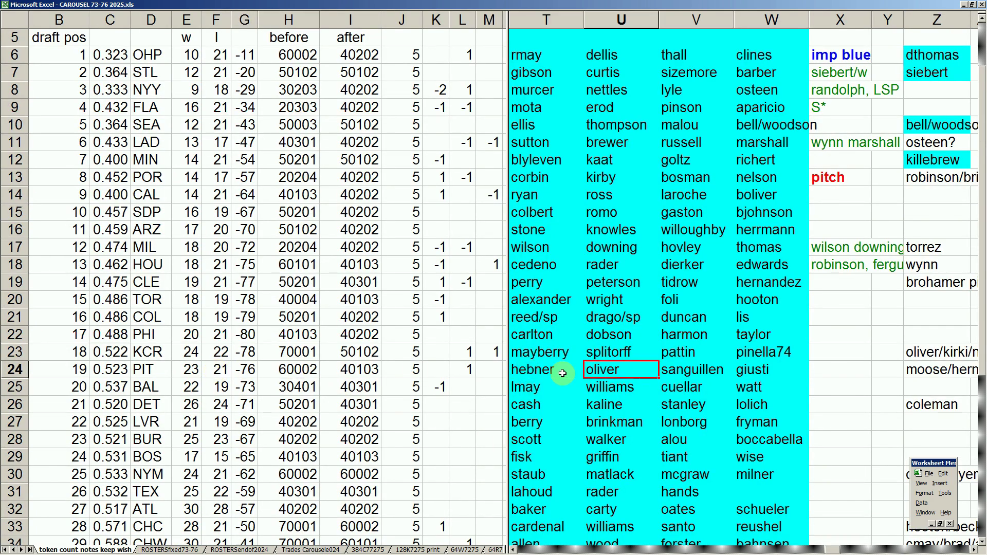
key("Left")
key("Left")
key("Left")
Step: Go through DET's keepers in row 26, from KEEP1 across to KEEP4 and back
key("Down")
key("Down")
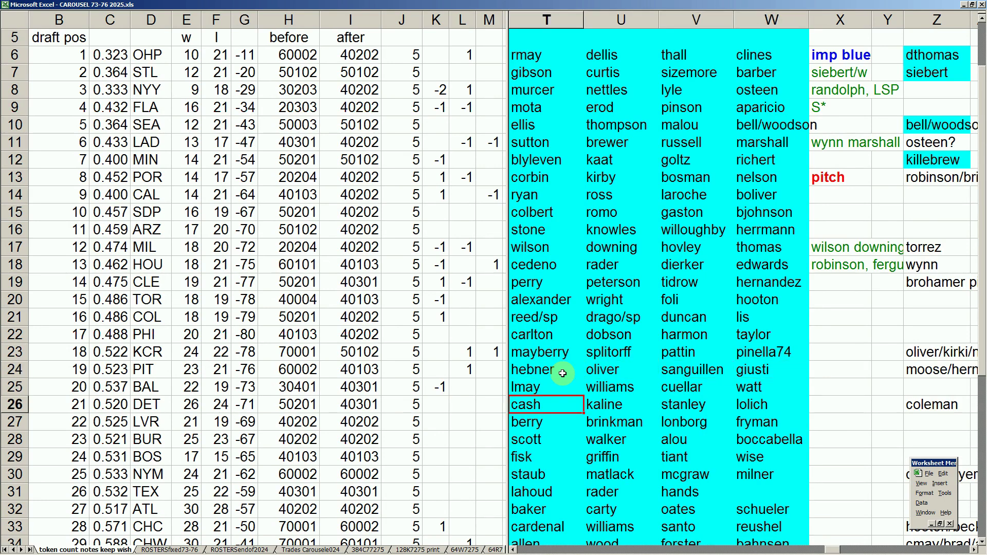
key("Right")
key("Right")
key("Right")
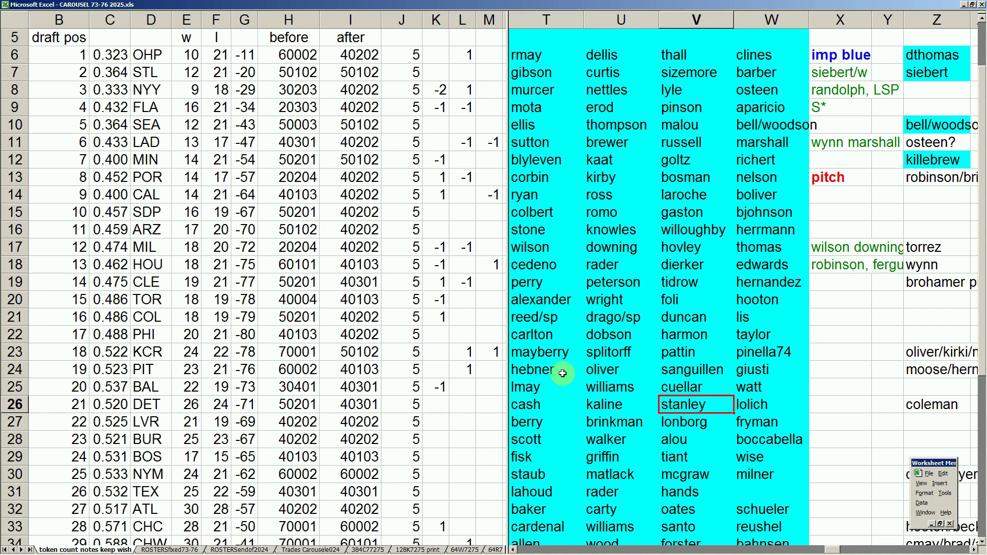
key("Left")
key("Left")
key("Left")
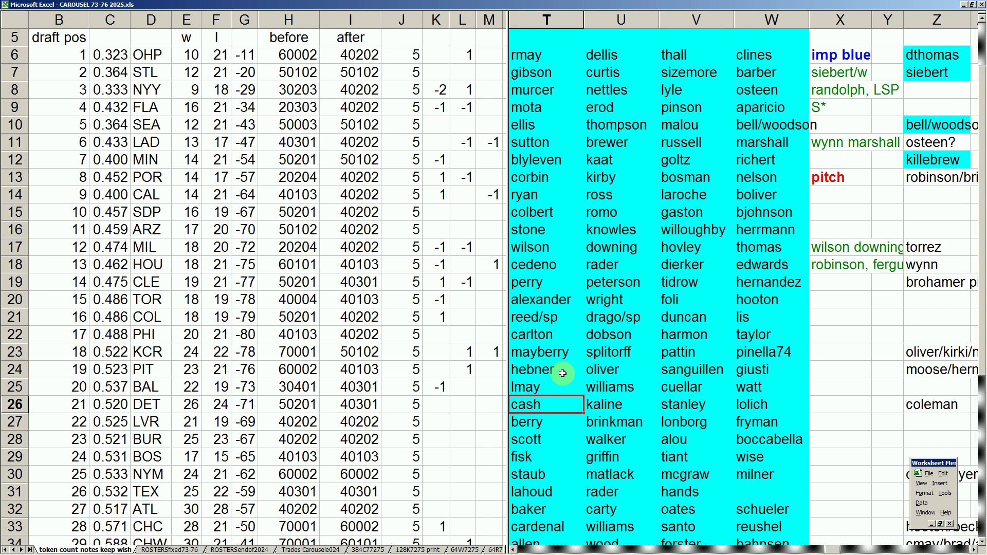
Step: Check BAL's before value and fourth keeper in row 25, and LVR's before value and four keepers in row 27
left_click(292, 391)
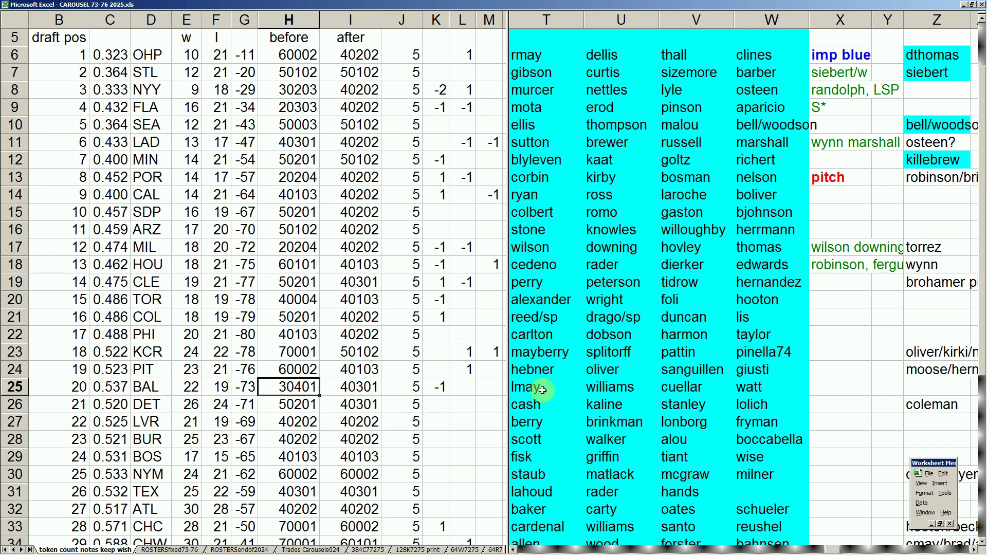
left_click(748, 386)
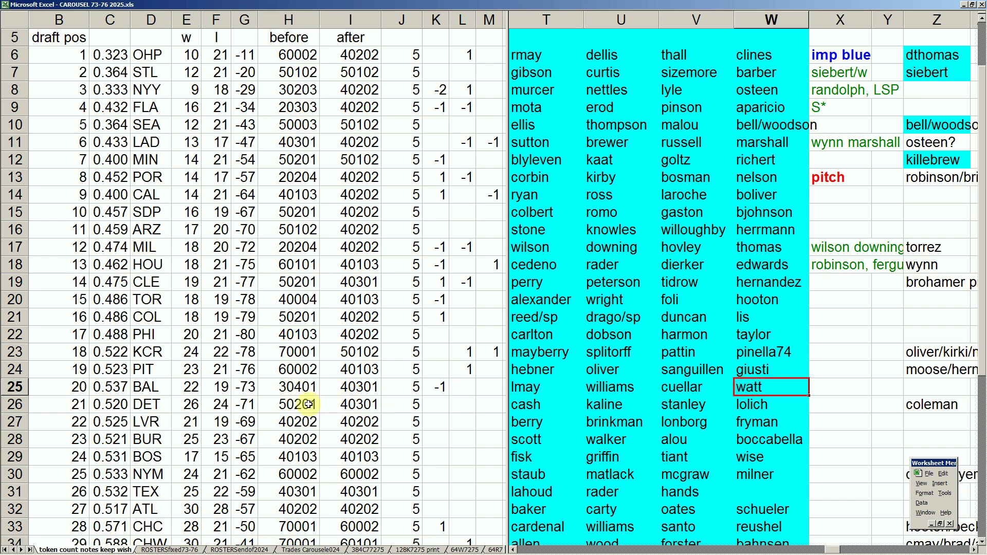
left_click(301, 421)
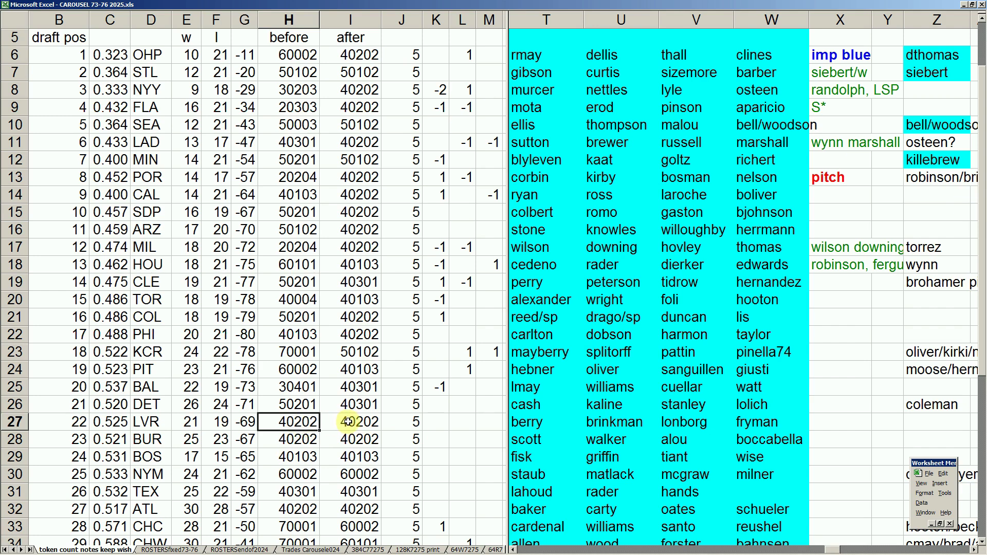
left_click(537, 425)
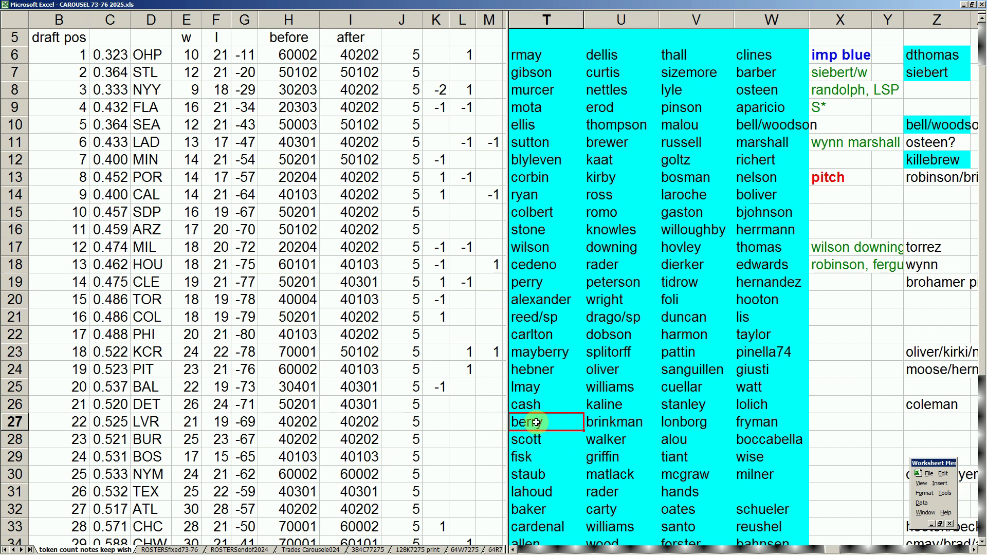
left_click(606, 424)
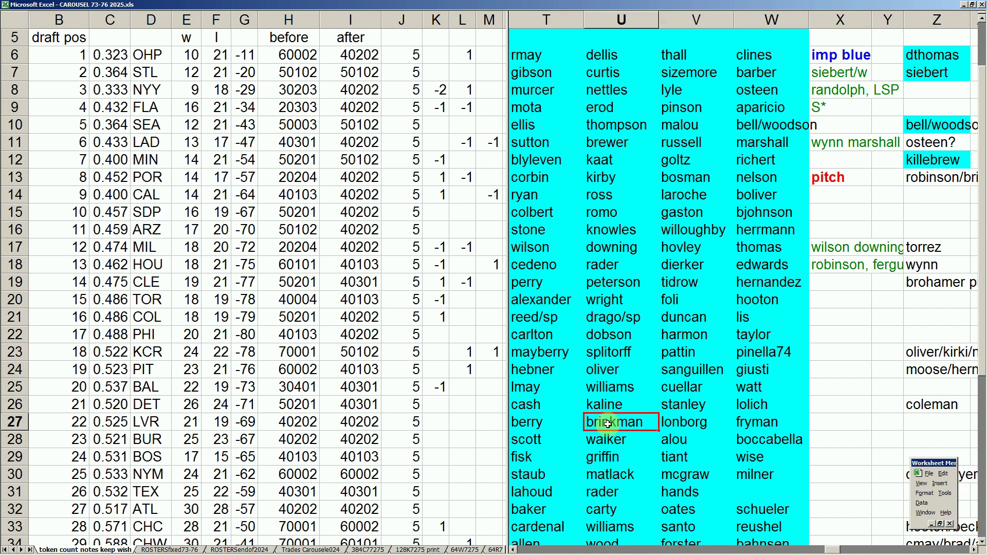
left_click(744, 425)
left_click(706, 427)
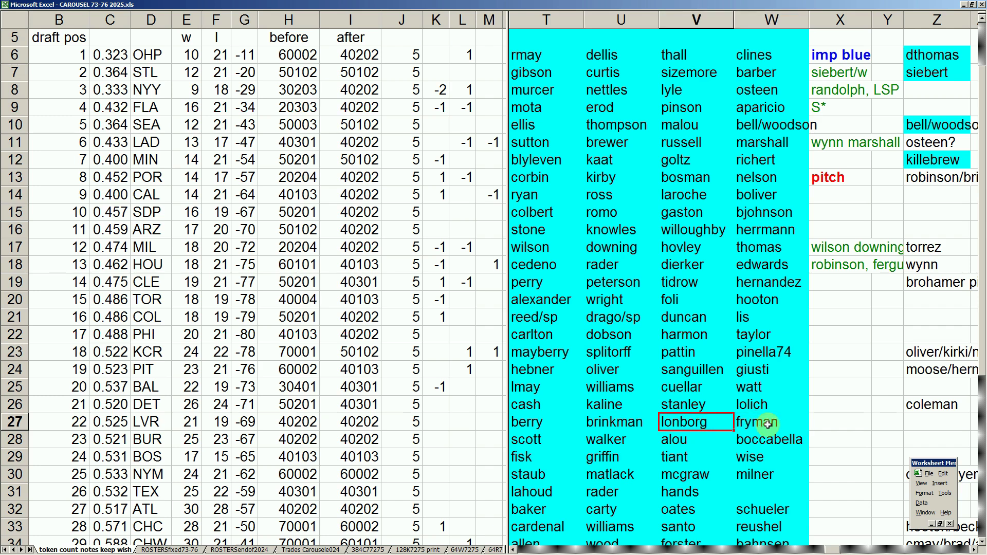
Step: Look over BUR's four keepers in row 28
left_click(528, 439)
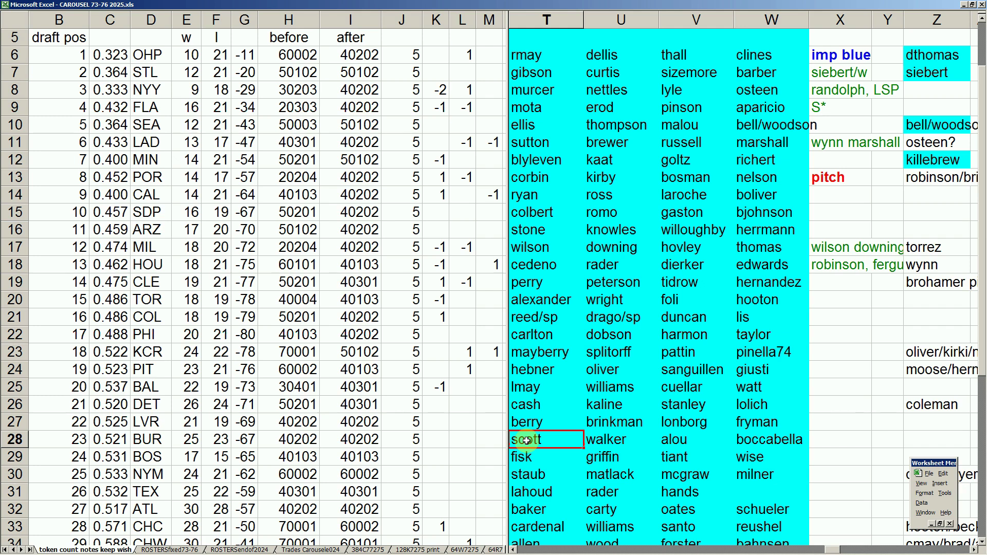
left_click(673, 442)
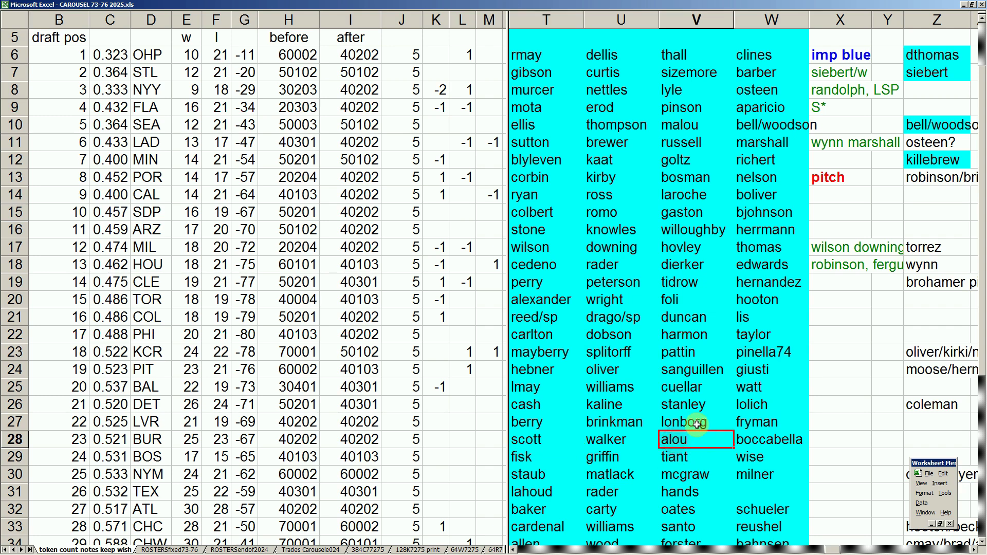
left_click(771, 444)
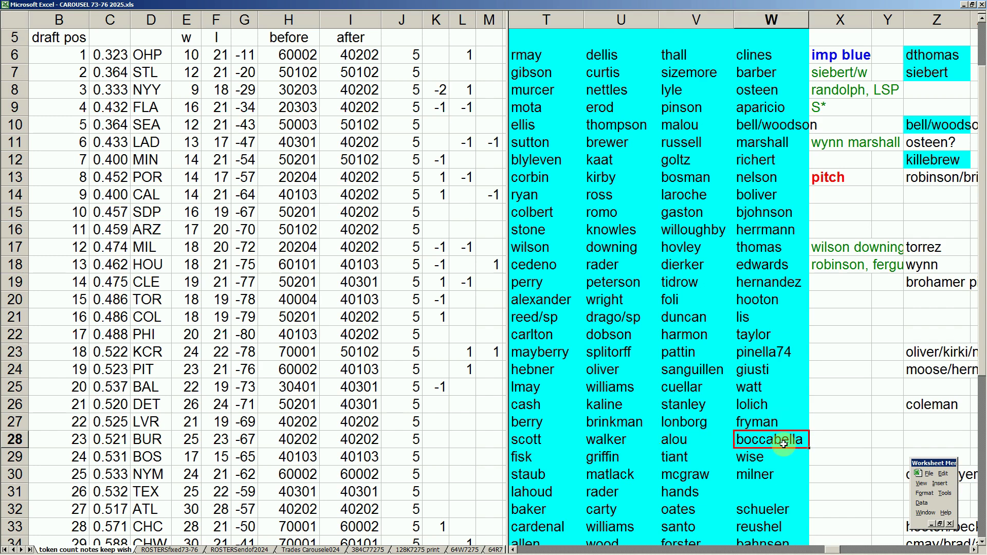
left_click(612, 442)
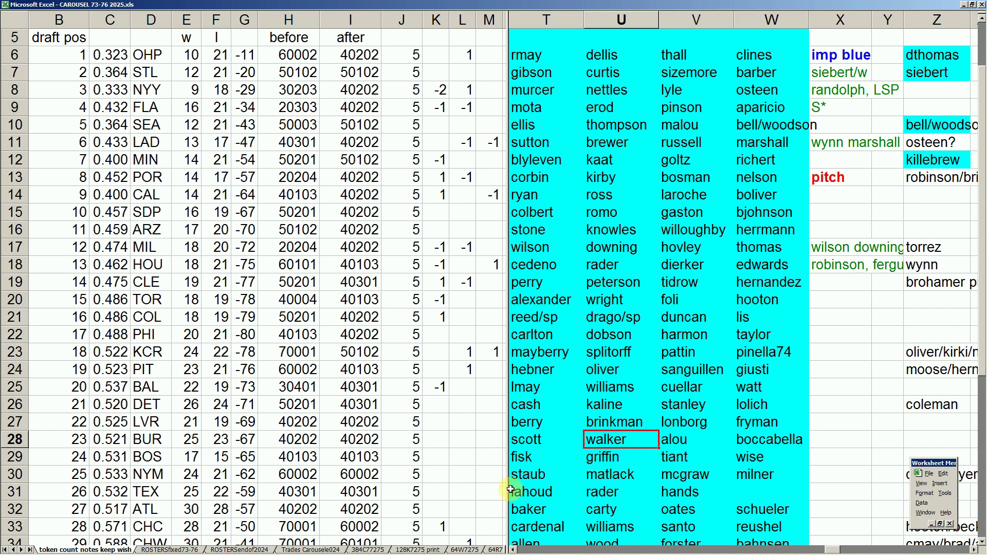
Step: Look over BOS's four keepers in row 29
left_click(532, 460)
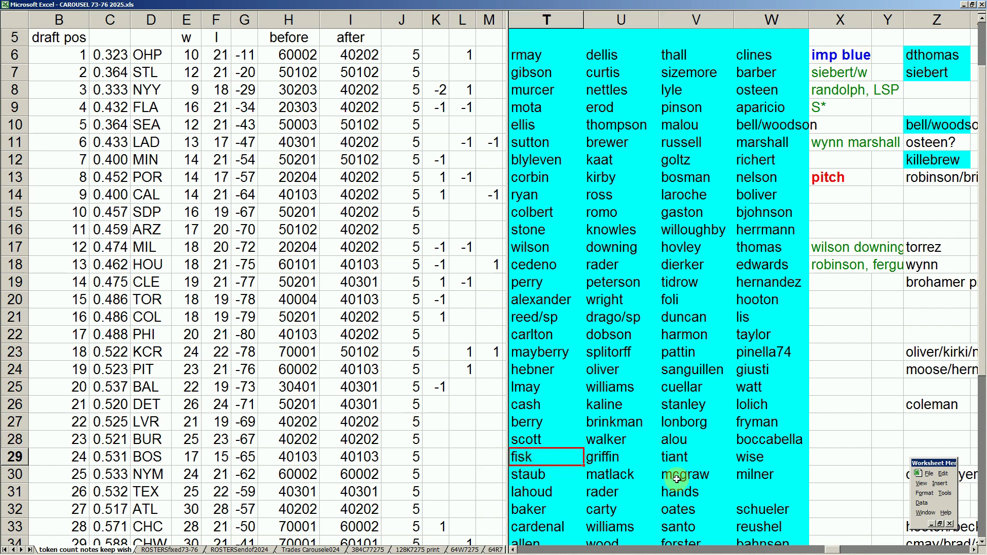
left_click(682, 460)
left_click(745, 462)
left_click(617, 459)
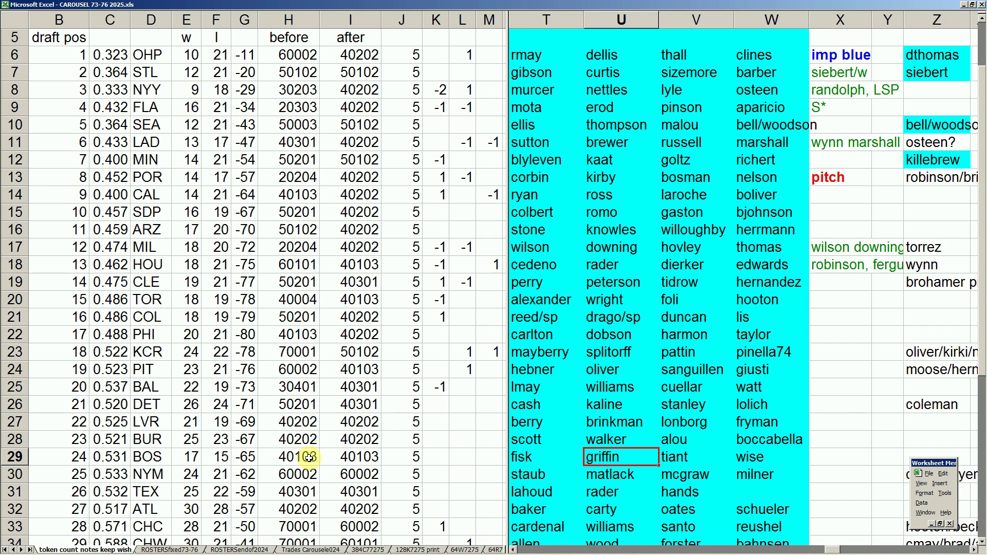
Step: Review the recorded trades and swaps in the PLAYER column of the Trades Carousele024 sheet, down past the DET swap
left_click(311, 550)
left_click(324, 523)
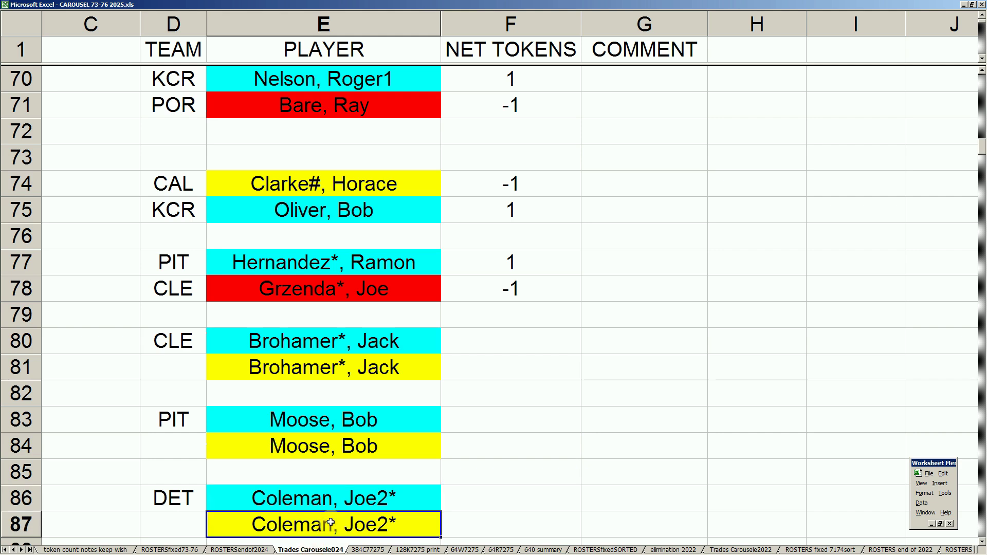
key("Down")
key("Down")
key("Down")
key("Up")
key("Up")
key("Up")
key("Up")
key("Up")
key("Up")
key("Up")
key("Up")
key("Up")
key("Up")
key("Up")
key("Up")
key("Up")
key("Up")
key("Up")
key("Up")
key("Up")
key("Up")
key("Up")
key("Up")
key("Up")
key("Up")
key("Down")
key("Down")
key("Down")
key("Down")
key("Down")
key("Down")
key("Down")
key("Down")
key("Down")
key("Down")
key("Down")
key("Down")
key("Down")
key("Down")
key("Down")
key("Down")
key("Down")
key("Down")
key("Down")
key("Down")
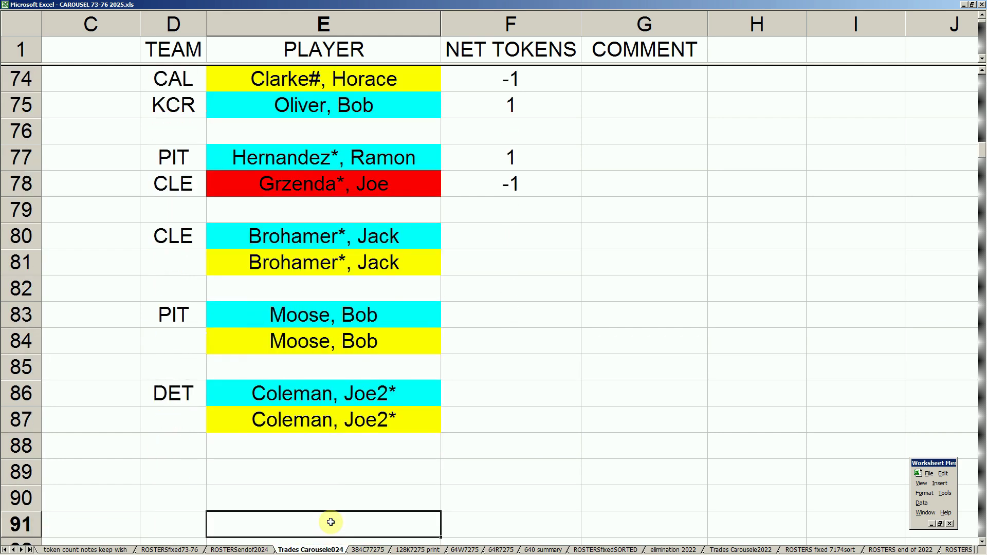
Step: On the token count notes keep wish sheet, check KCR's token adjustments in L23:M23 and DET's before value in H26
left_click(123, 550)
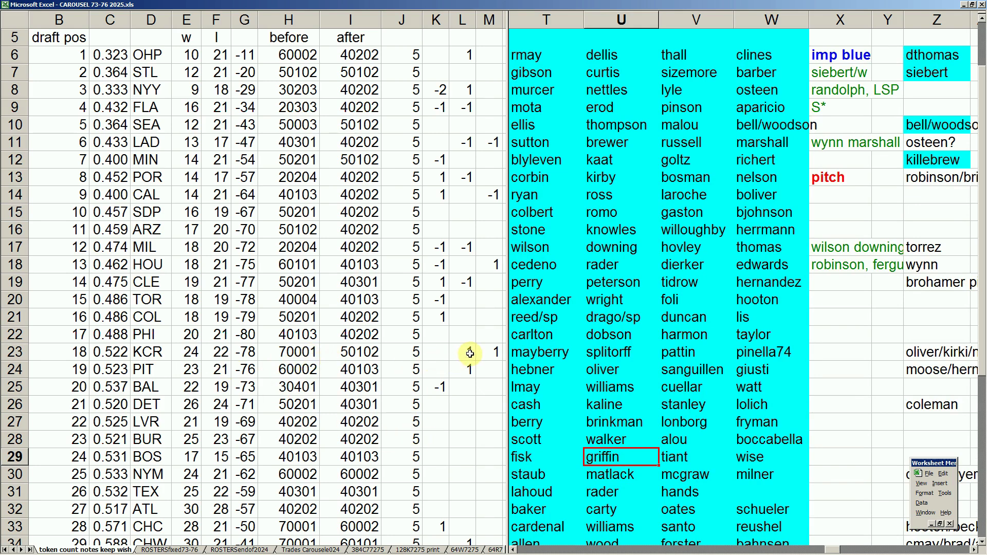
left_click_drag(466, 352, 491, 353)
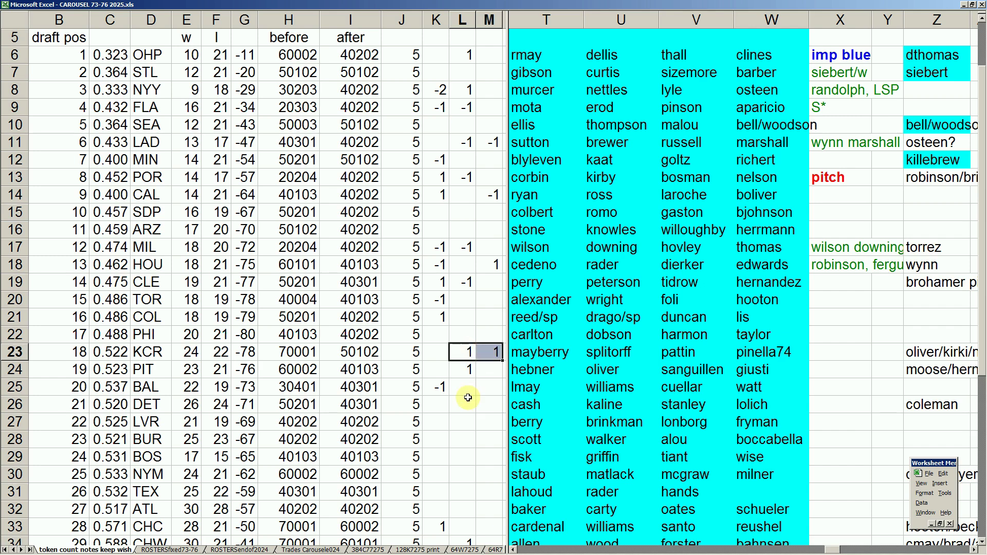
left_click(300, 405)
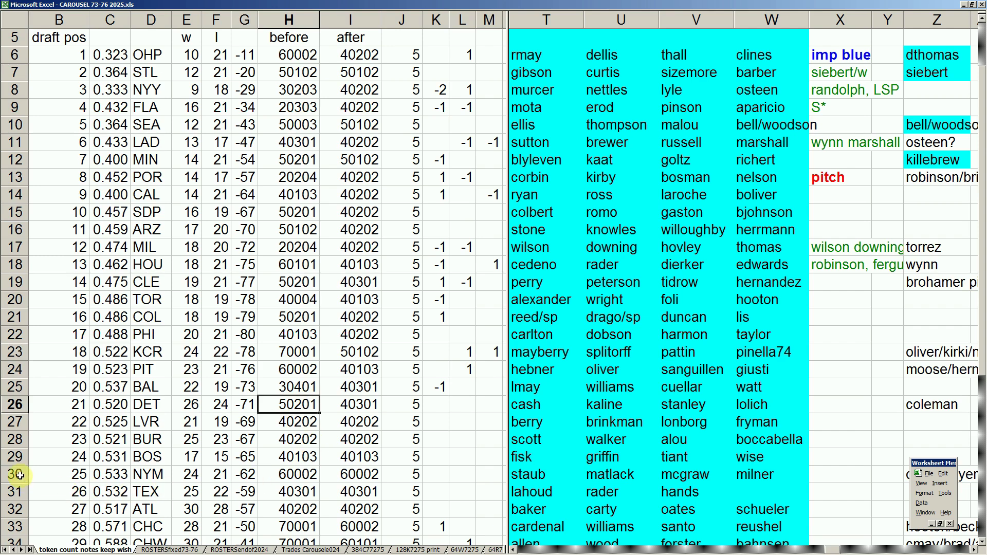
Step: Highlight rows 30 to 37 for draft positions 25 to 32, and look back up through the KEEP3 column
left_click_drag(20, 474, 39, 497)
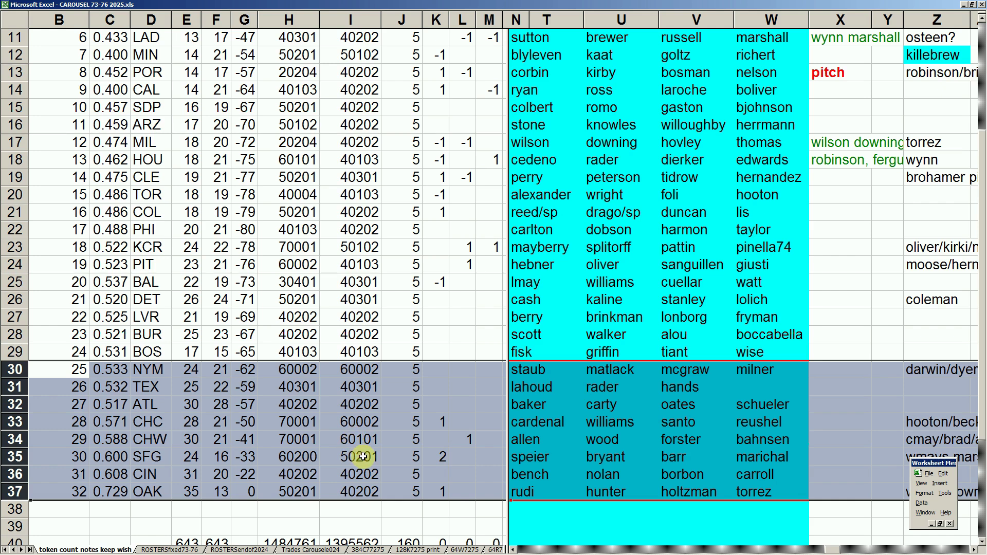
left_click(667, 297)
left_click(683, 194)
key("Up")
key("Up")
key("Up")
key("Up")
key("Up")
key("Up")
key("Up")
key("Up")
key("Up")
key("Up")
key("Up")
key("Up")
key("Up")
key("Up")
key("Up")
key("Up")
key("Up")
key("Up")
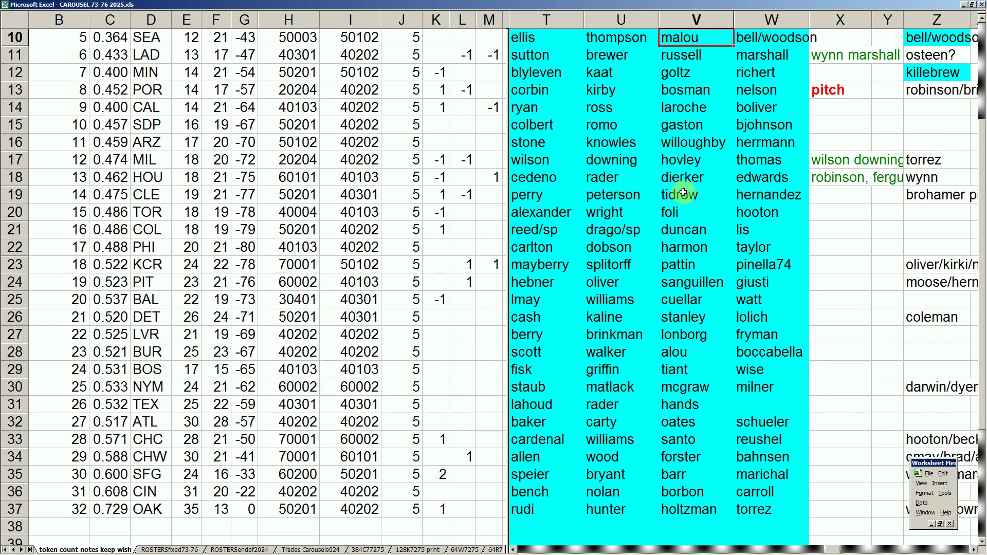
Step: Scan the KEEP4 and KEEP3 columns for the teams at the earlier draft positions, down to COL in row 21
key("Down")
key("Down")
key("Down")
key("Down")
key("Right")
key("Down")
key("Down")
key("Down")
key("Down")
key("Down")
key("Down")
key("Down")
key("Down")
key("Down")
key("Down")
key("Down")
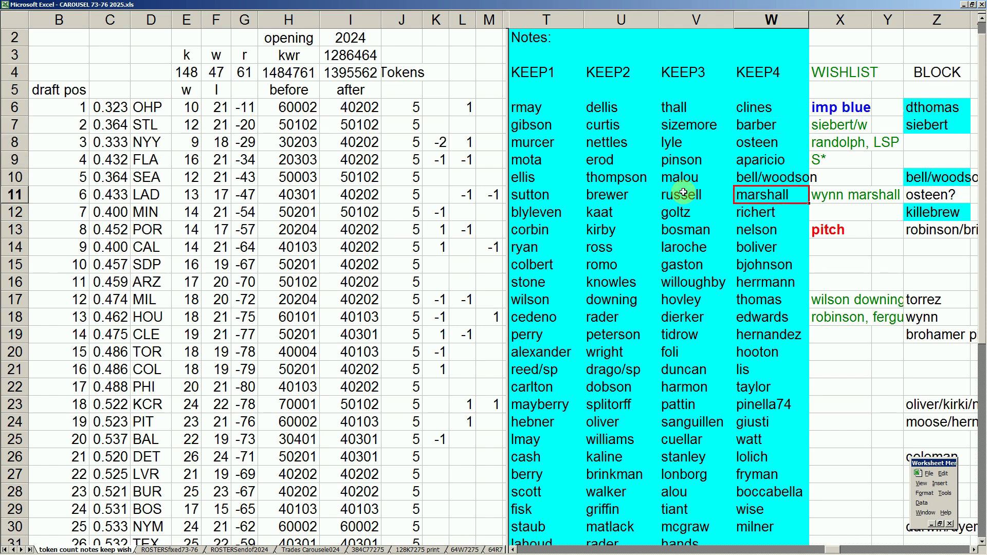
key("Up")
key("Up")
key("Down")
key("Down")
key("Down")
key("Down")
key("Down")
key("Down")
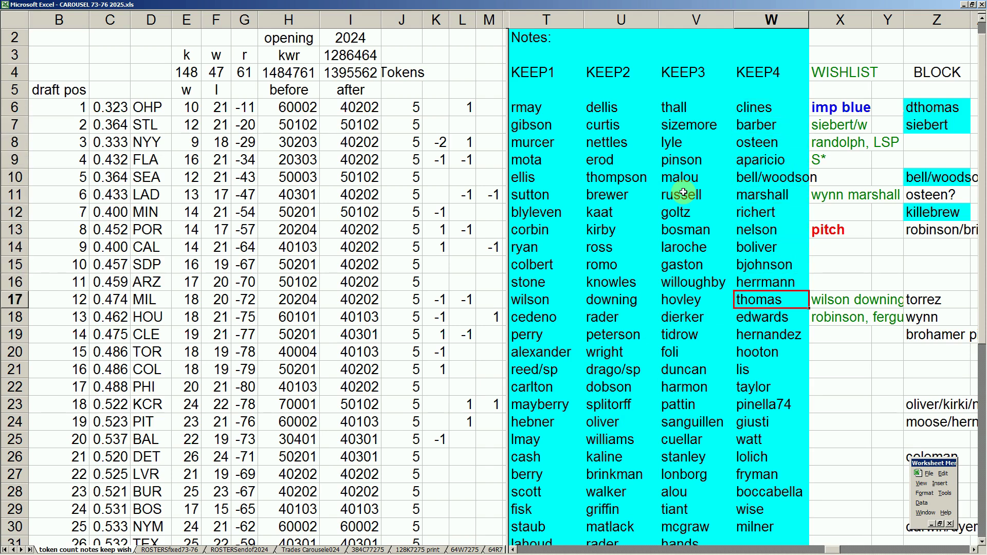
key("Left")
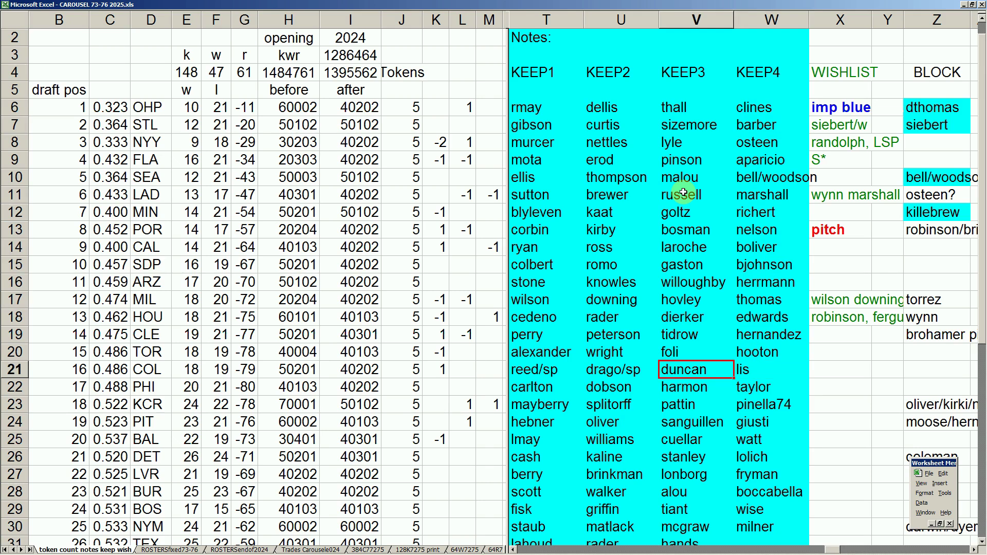
Step: Follow the before column from BUR down past the totals row, and highlight rows 30 to 37 for draft positions 25 to 32
left_click(307, 493)
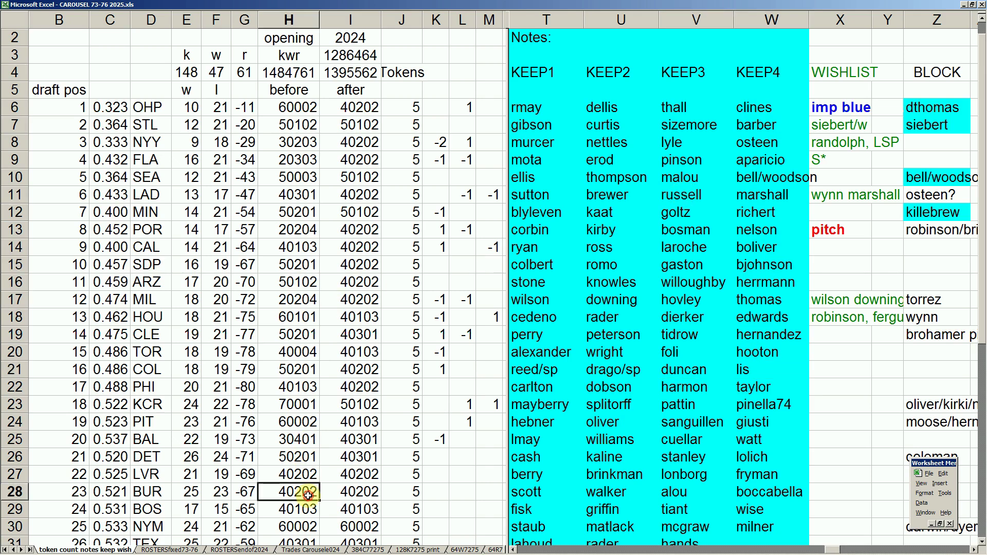
key("Down")
key("Down")
key("Down")
key("Down")
key("Down")
key("Down")
key("Down")
key("Down")
key("Down")
key("Down")
key("Down")
key("Down")
key("Down")
key("Down")
key("Down")
key("Down")
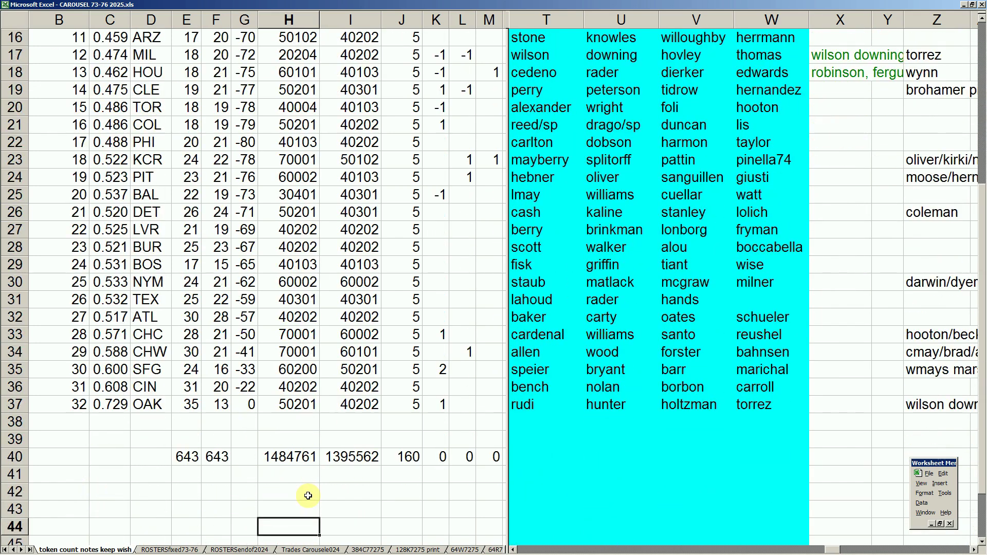
left_click_drag(11, 404, 826, 290)
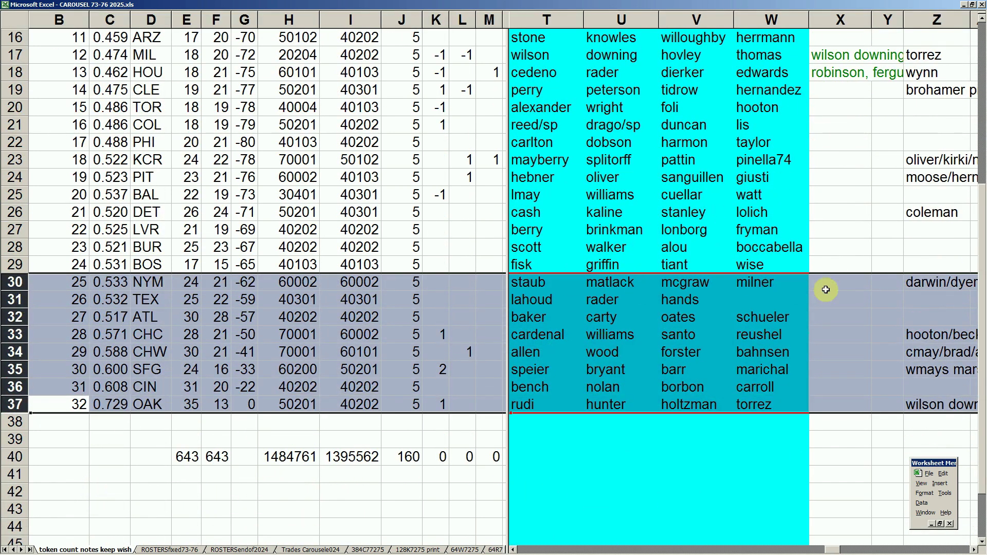
Step: Go through the BLOCK entries for draft positions 25 to 30, from NYM in Z30 down to SFG in row 35
left_click(933, 282)
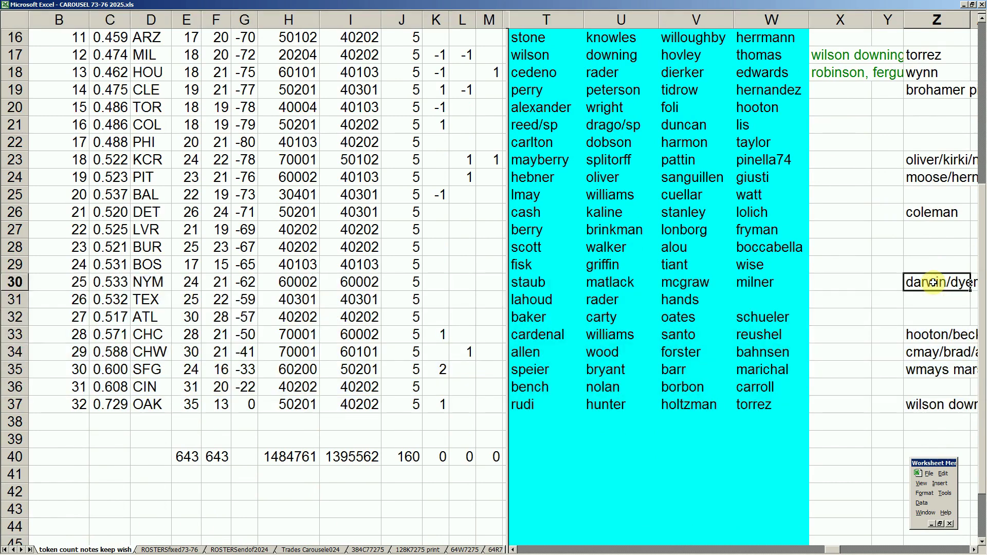
key("Down")
key("Down")
key("Down")
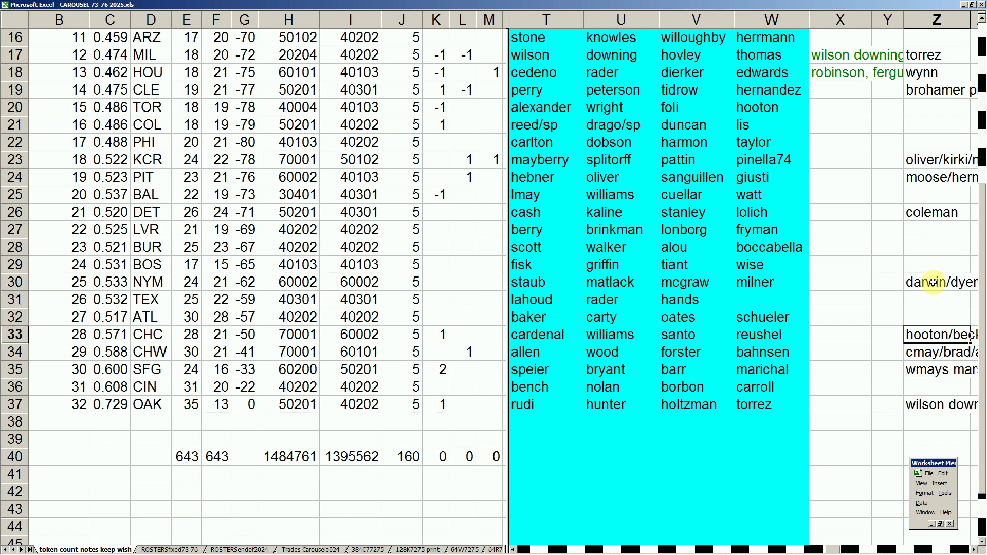
key("Down")
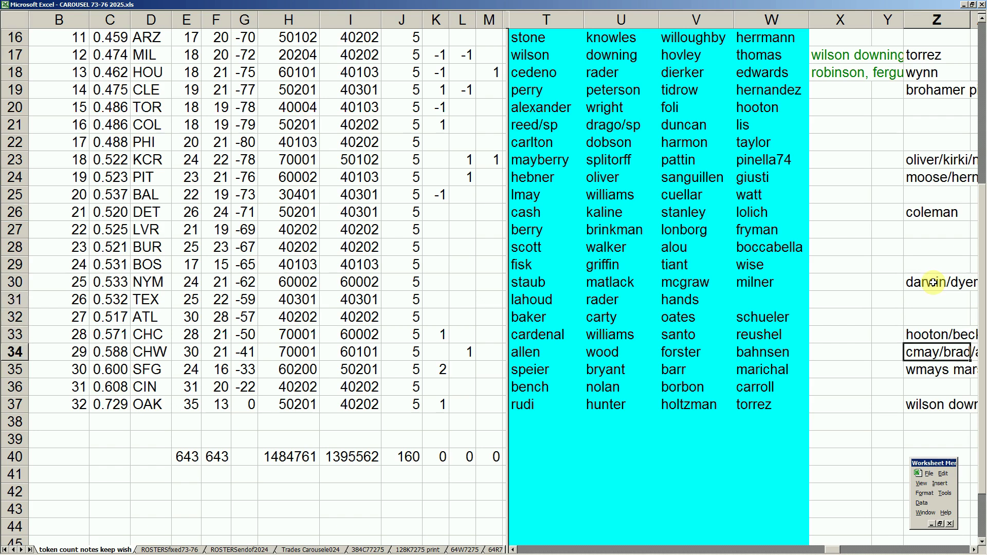
key("Down")
scroll(933, 282, "right", 1)
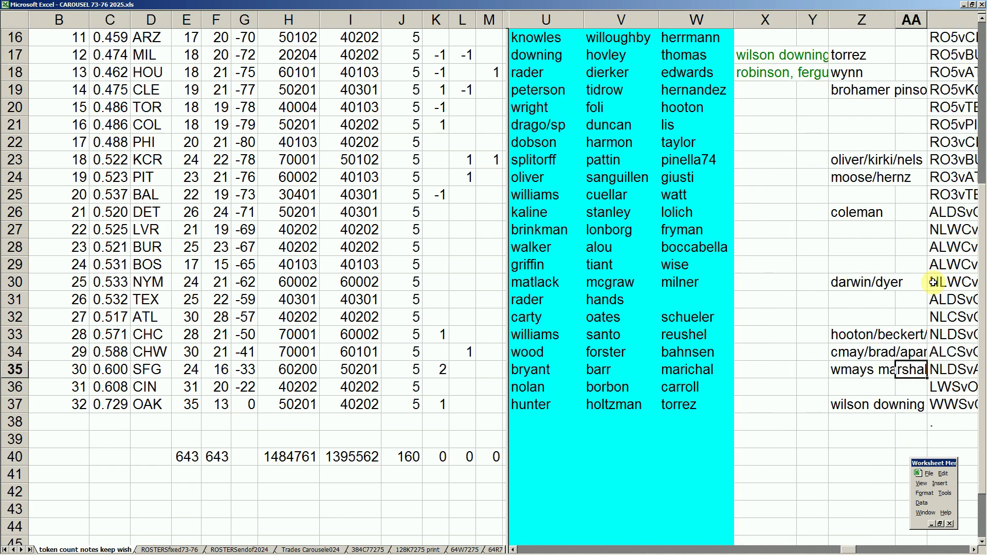
Step: Continue down to OAK in row 37 and look across its row from the BLOCK entry toward the keeper columns
key("Down")
key("Down")
key("Left")
key("Left")
key("Left")
key("Left")
key("Left")
key("Left")
key("Left")
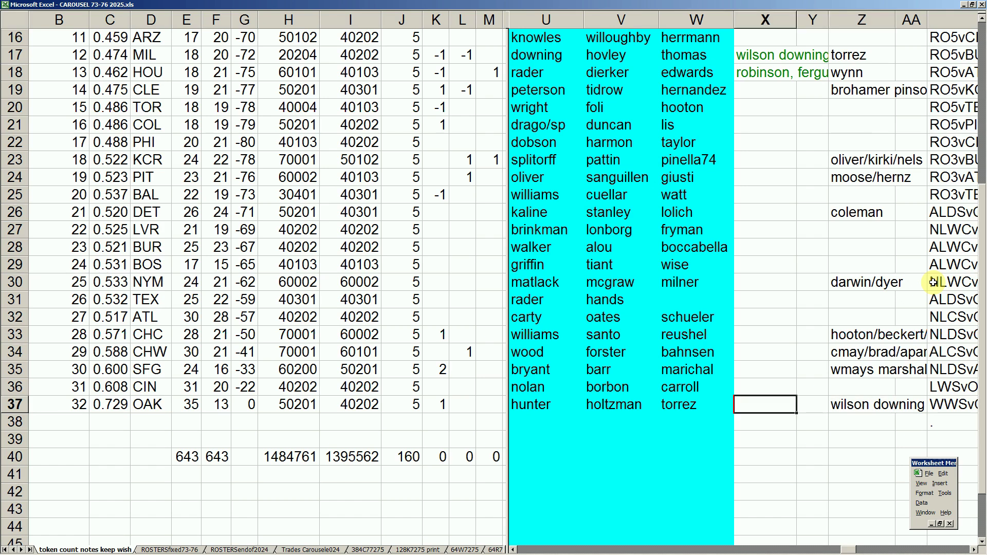
Step: Return to SFG's BLOCK entry in Z35 and look back across row 35 to its KEEP2 player in U35
key("Right")
key("Up")
key("Right")
key("Right")
key("Right")
key("Right")
key("Up")
key("Right")
key("Right")
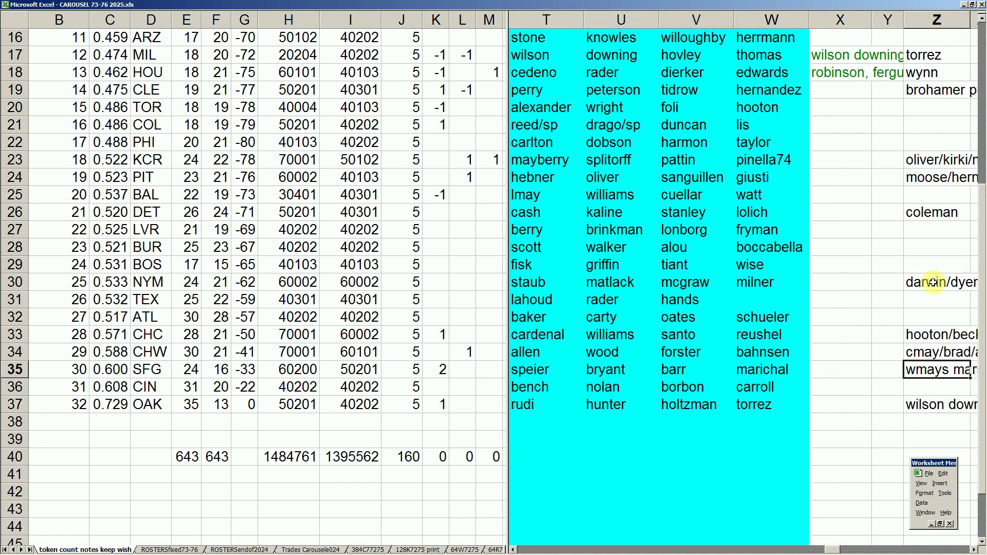
key("Left")
key("Left")
key("Left")
key("Left")
key("Left")
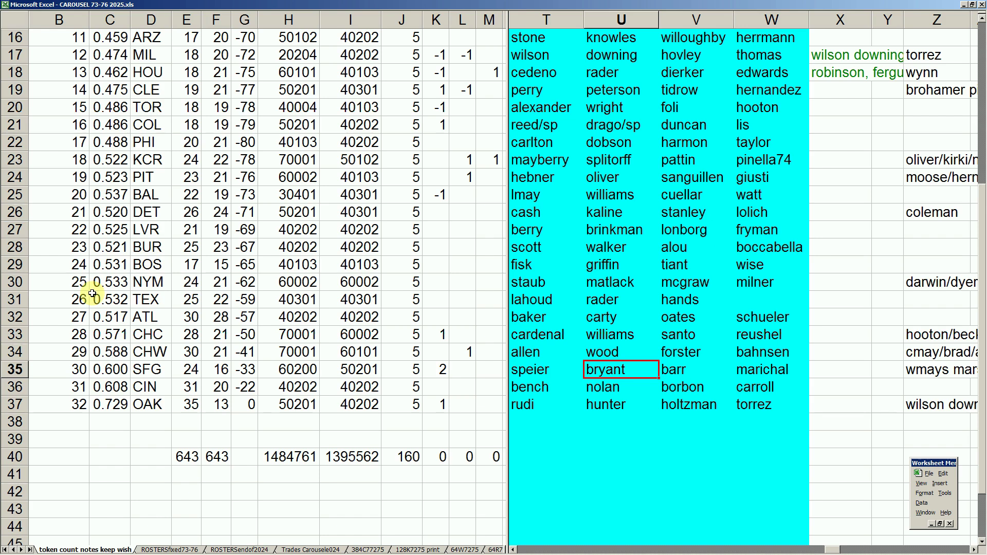
Step: Point out NYM in D30, and follow the after column from row 30 up to the overall token figure in I4
left_click(148, 285)
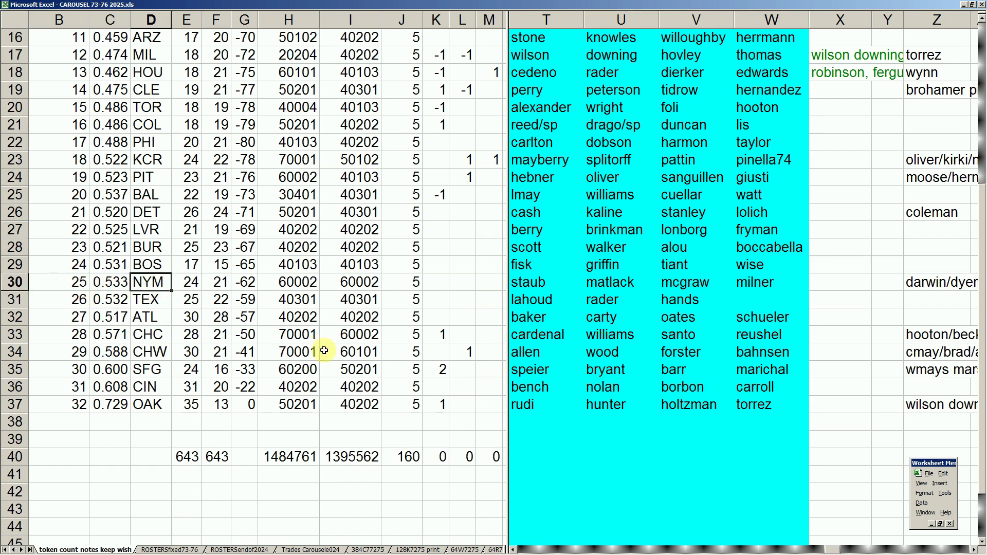
left_click(358, 281)
left_click(357, 246)
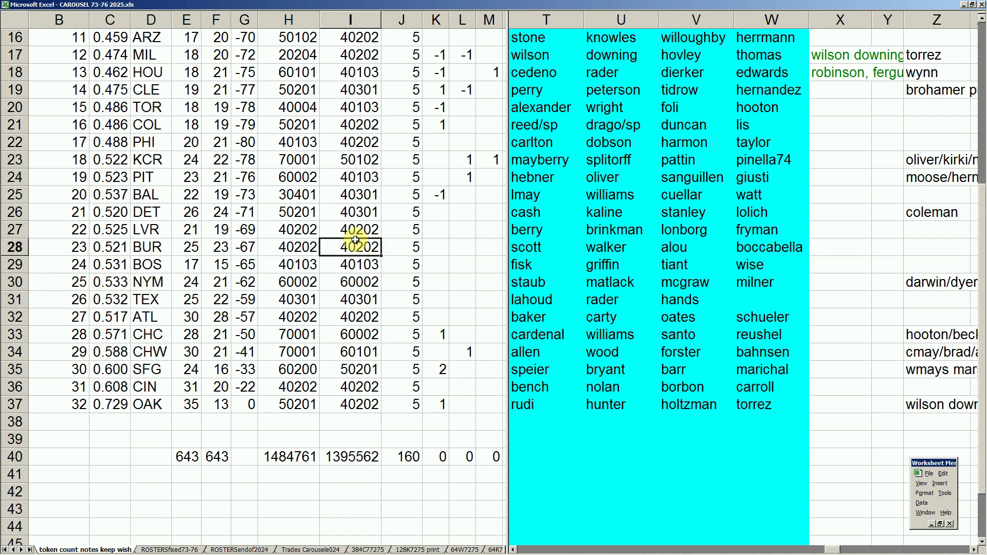
key("Up")
key("Up")
key("Up")
key("Up")
key("Up")
key("Up")
key("Up")
key("Up")
key("Up")
key("Up")
key("Up")
key("Up")
key("Up")
key("Up")
key("Up")
key("Up")
key("Up")
key("Up")
key("Up")
key("Up")
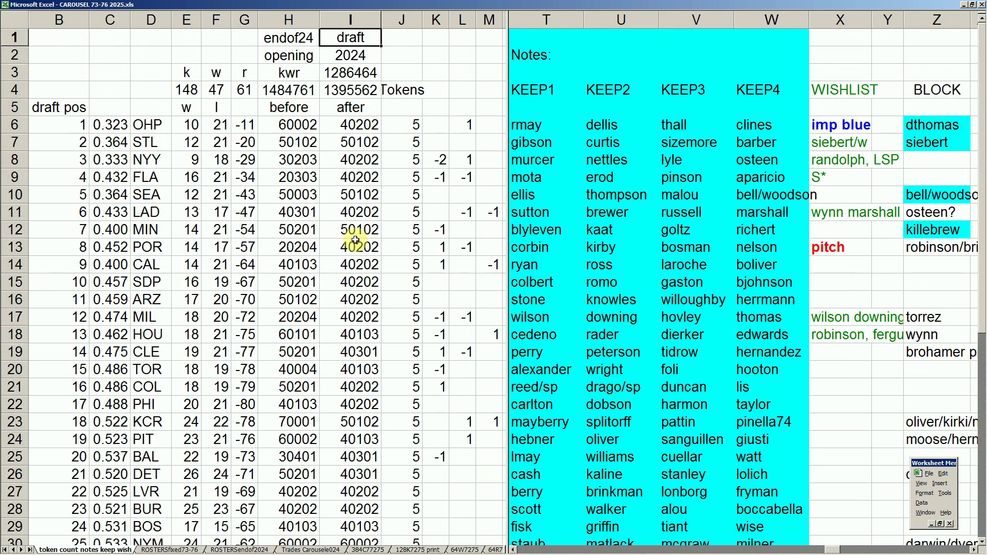
key("Down")
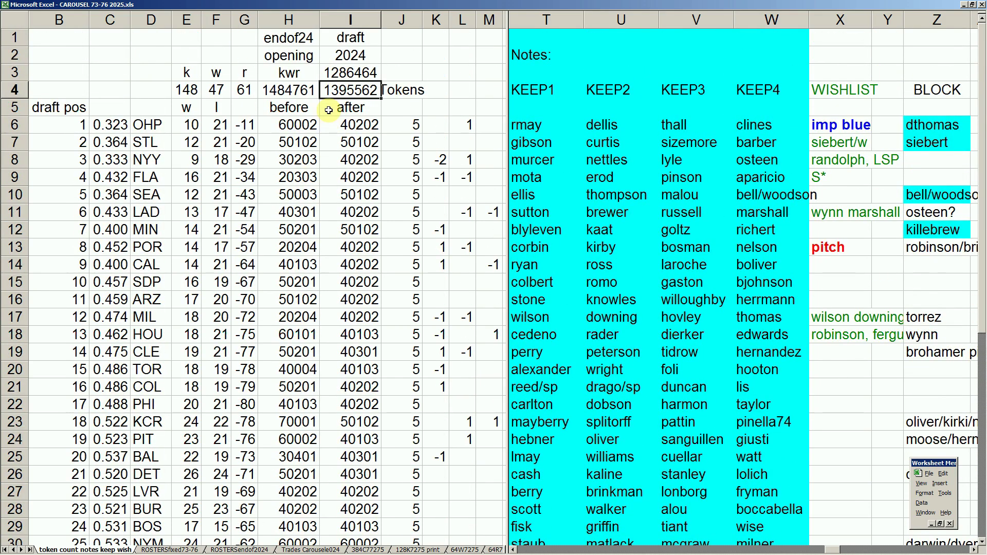